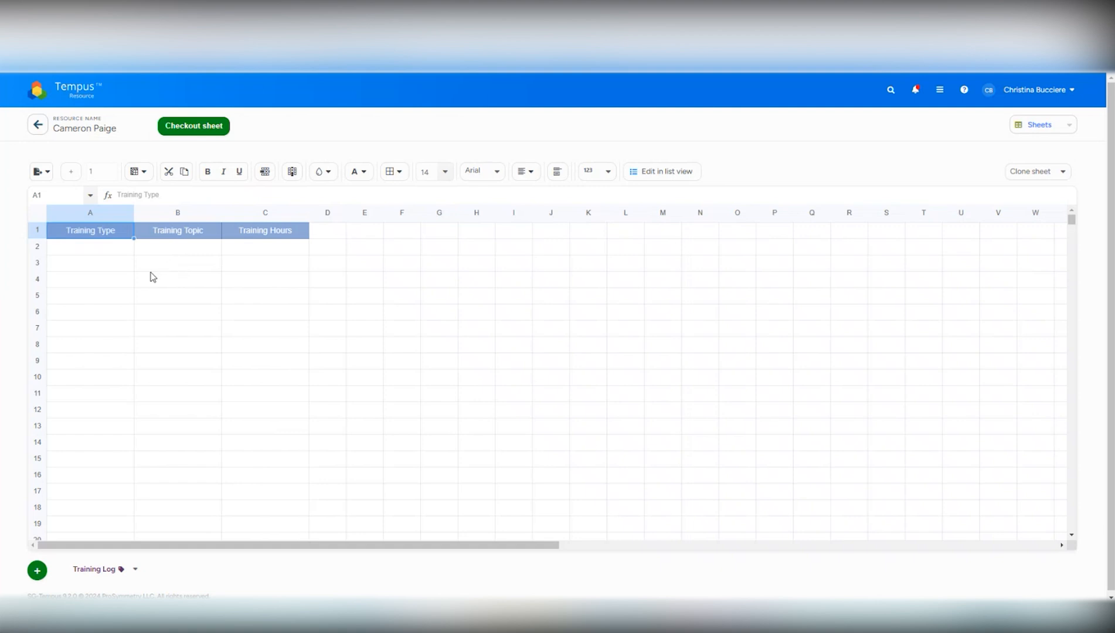
Check out the Training Log, enter In Person, Test and 13 hours in row 2, and save and check in the sheet.
{"action": "left_click", "coordinate": [198, 126]}
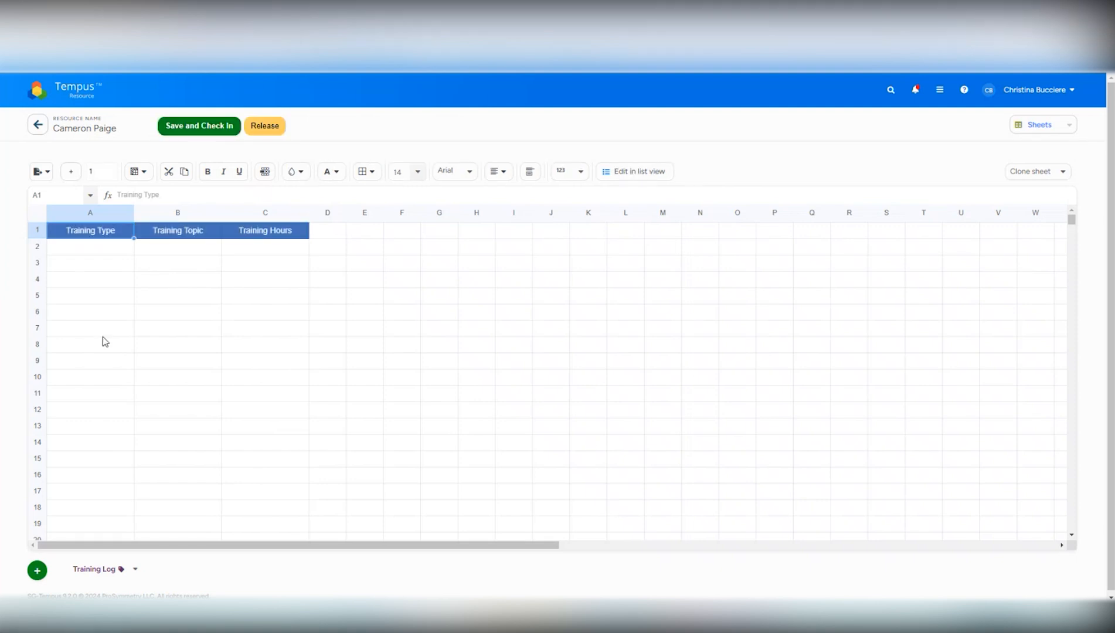
{"action": "left_click", "coordinate": [89, 251]}
{"action": "left_click", "coordinate": [138, 244]}
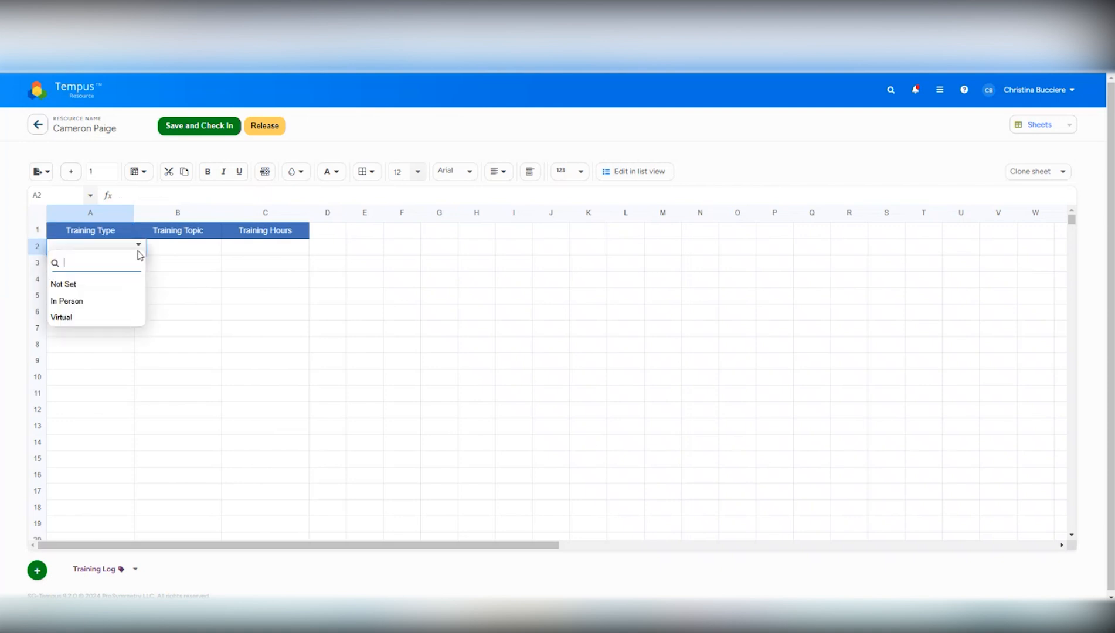
{"action": "left_click", "coordinate": [114, 300]}
{"action": "left_click", "coordinate": [197, 248]}
{"action": "type", "text": "Test"}
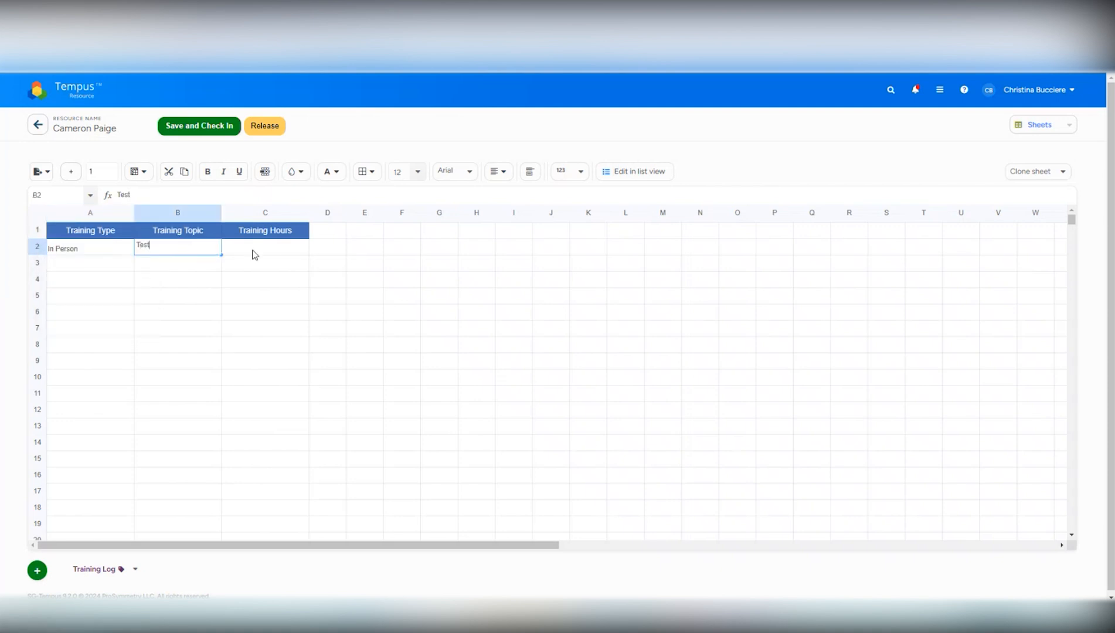
{"action": "left_click", "coordinate": [263, 249]}
{"action": "type", "text": "13"}
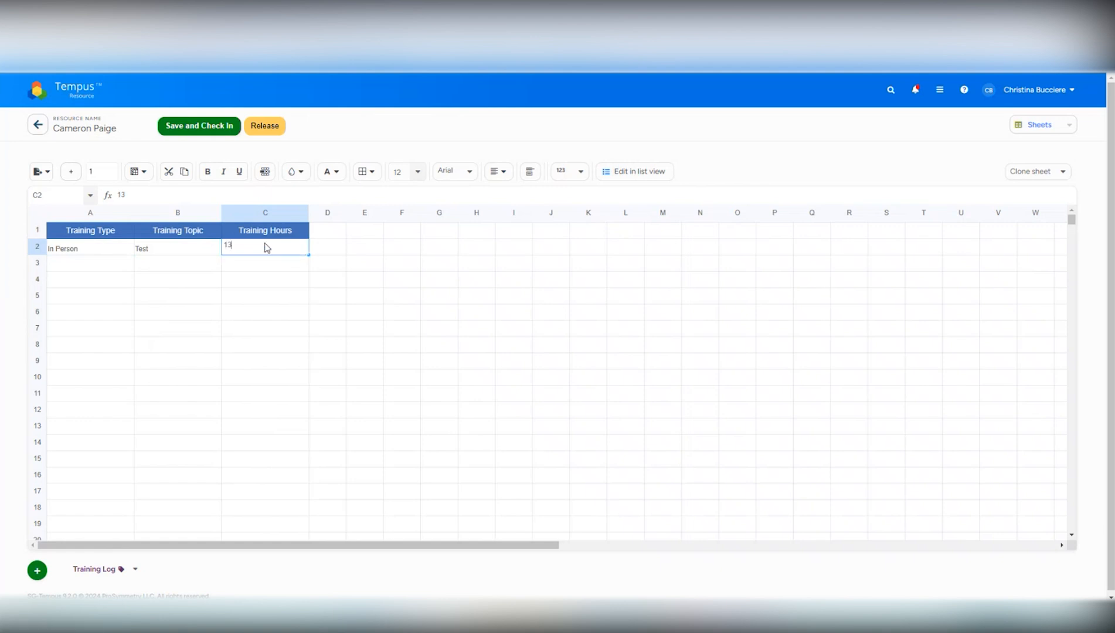
{"action": "left_click", "coordinate": [214, 132]}
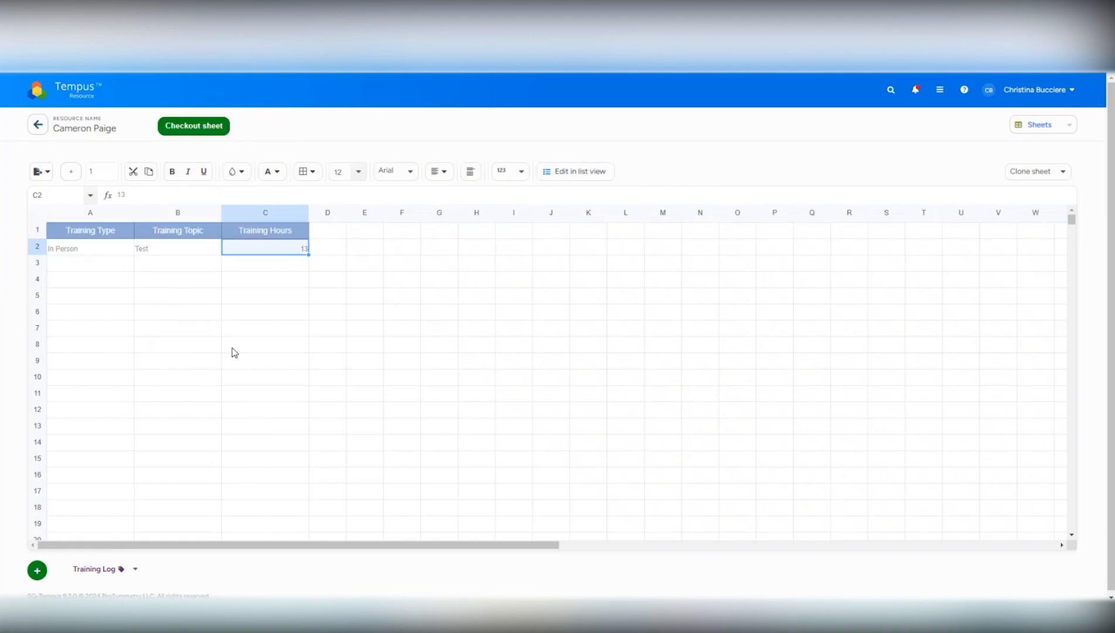
{"action": "left_click", "coordinate": [234, 350]}
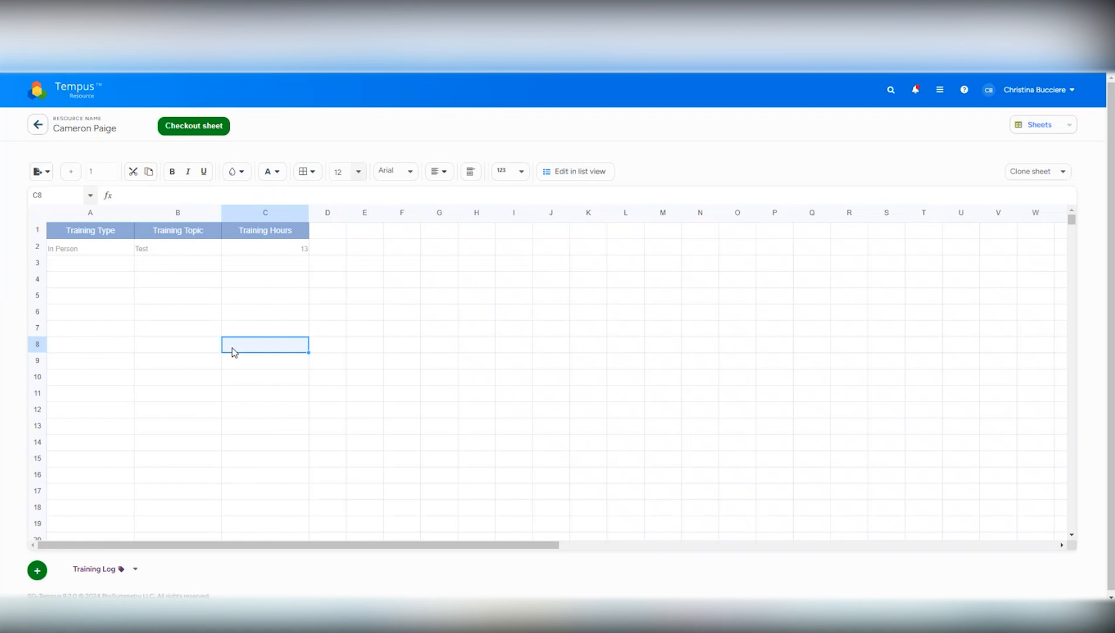
Check out the Training Log in list view and fill in a new item with type Virtual, topic Test and 12 hours.
{"action": "left_click", "coordinate": [575, 176]}
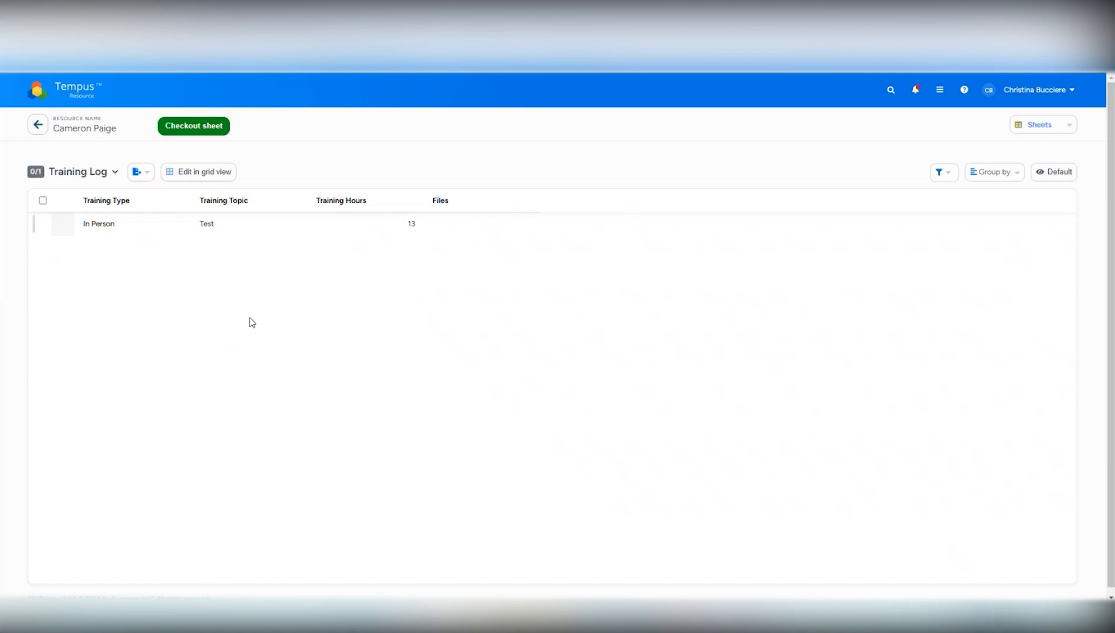
{"action": "left_click", "coordinate": [202, 133]}
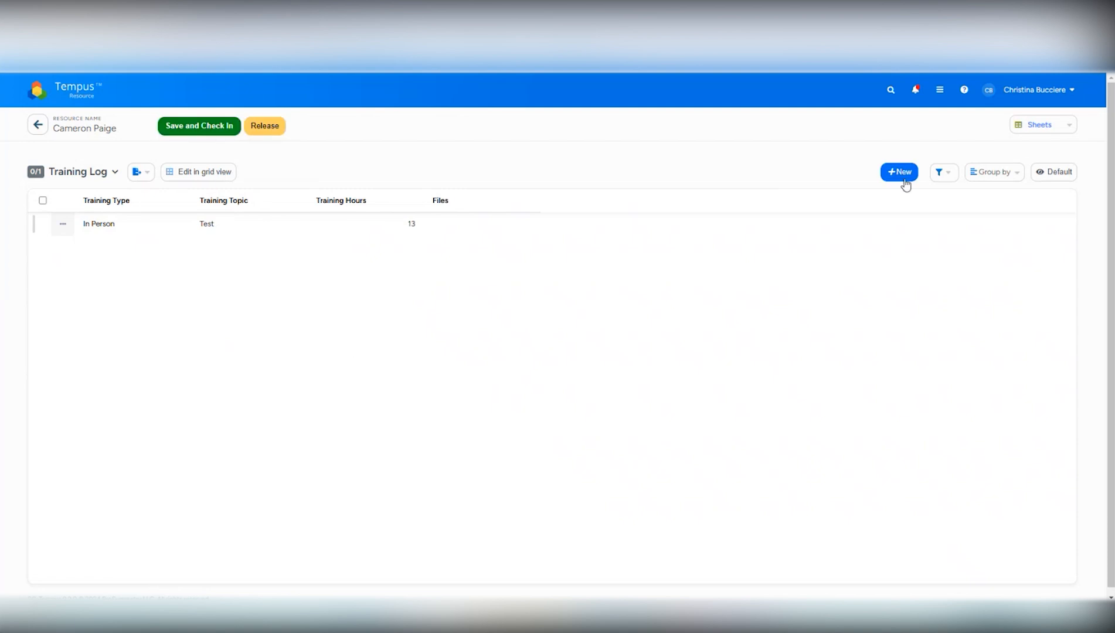
{"action": "left_click", "coordinate": [900, 172]}
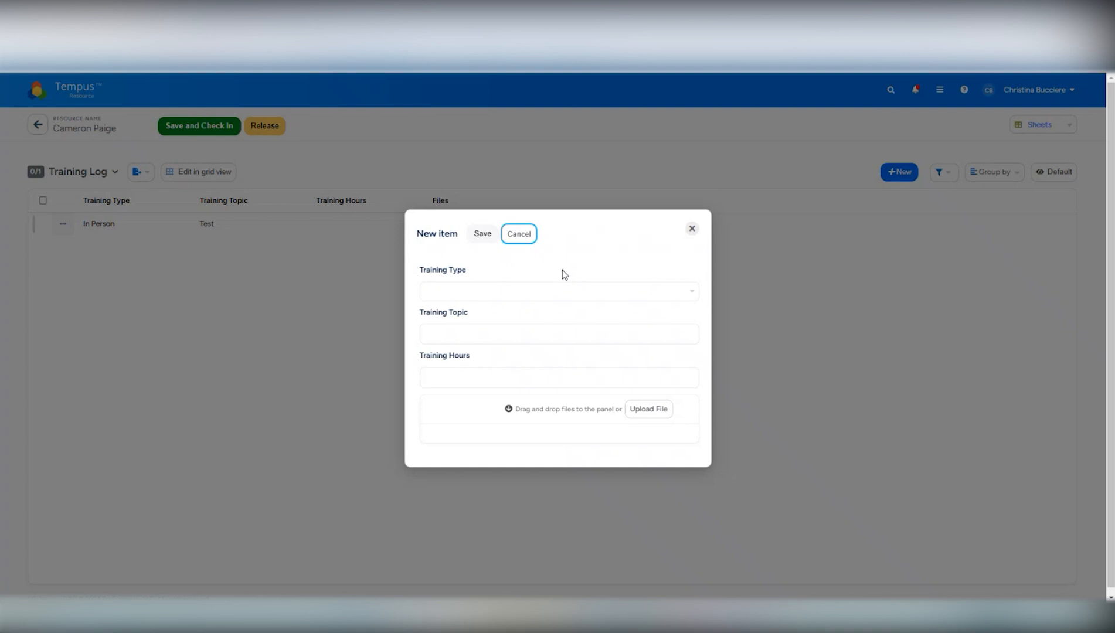
{"action": "left_click", "coordinate": [530, 291]}
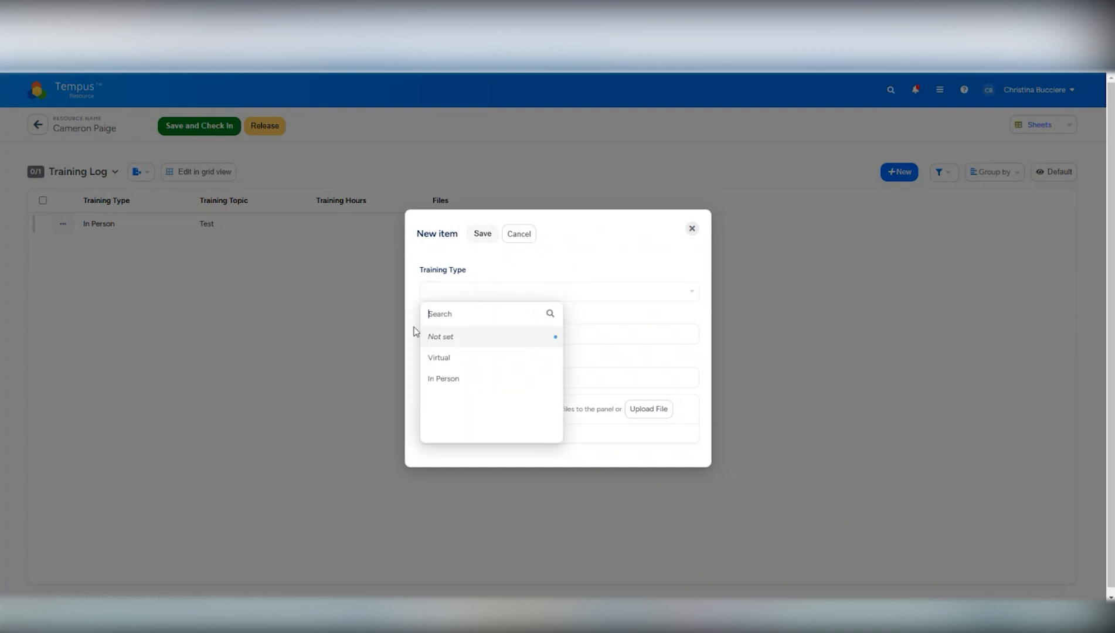
{"action": "left_click", "coordinate": [440, 358]}
{"action": "left_click", "coordinate": [487, 328]}
{"action": "type", "text": "Test"}
{"action": "left_click", "coordinate": [452, 375]}
{"action": "type", "text": "12"}
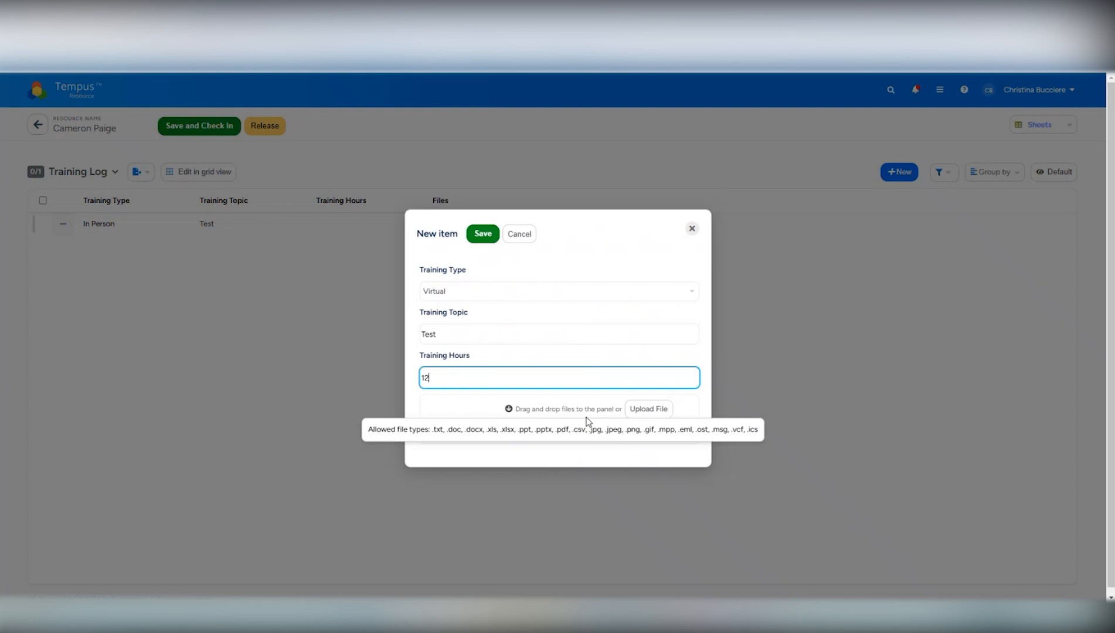
Attach the file Step 2 Resources_Instructions_SP (5).xlsx to the new training item and save the item.
{"action": "left_click", "coordinate": [649, 411]}
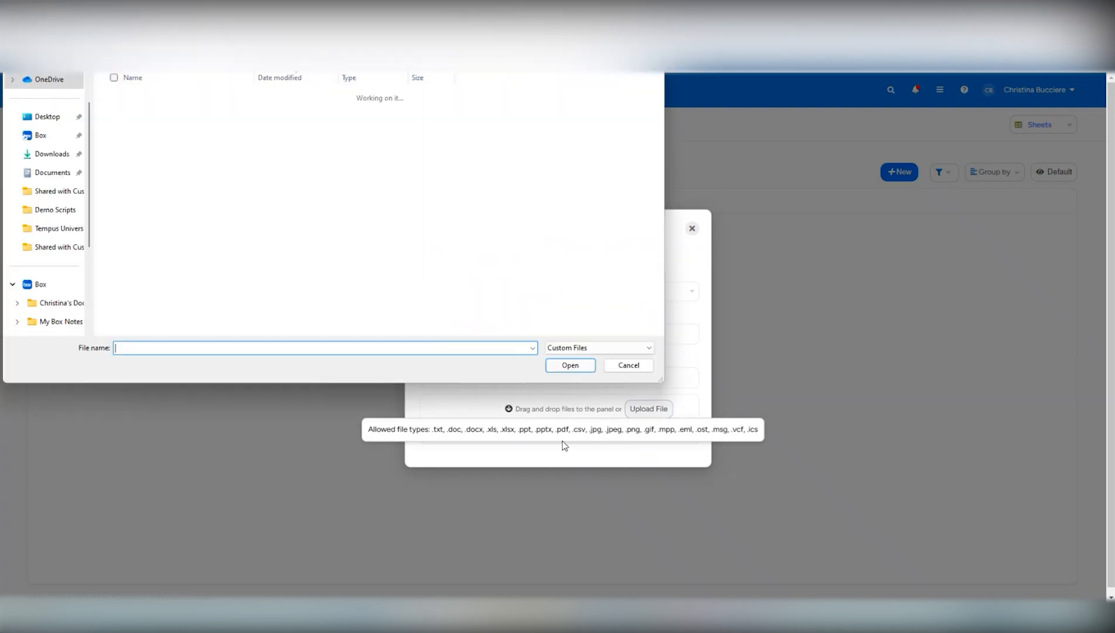
{"action": "double_click", "coordinate": [159, 258]}
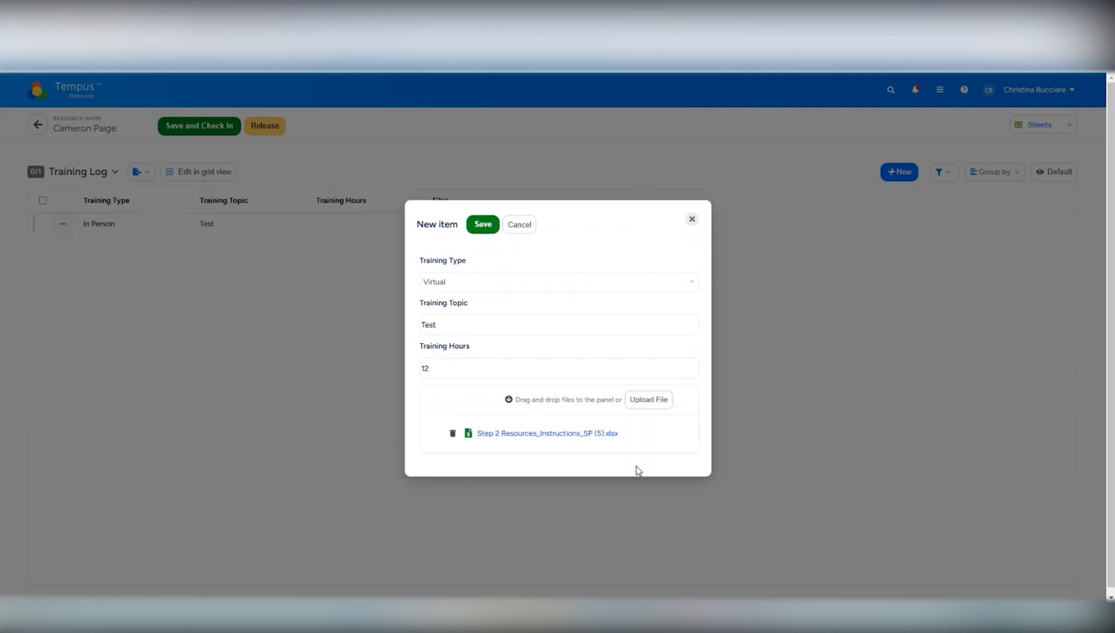
{"action": "left_click", "coordinate": [484, 225]}
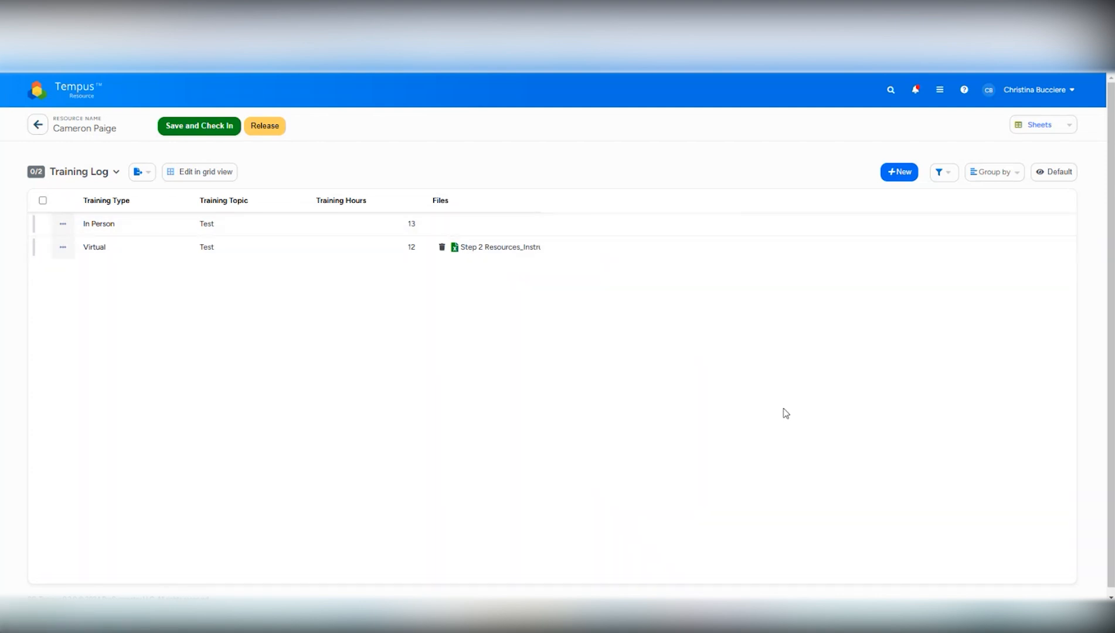
Filter the training list to items whose Training Type belongs to Virtual, and clear that filter again.
{"action": "left_click", "coordinate": [944, 174]}
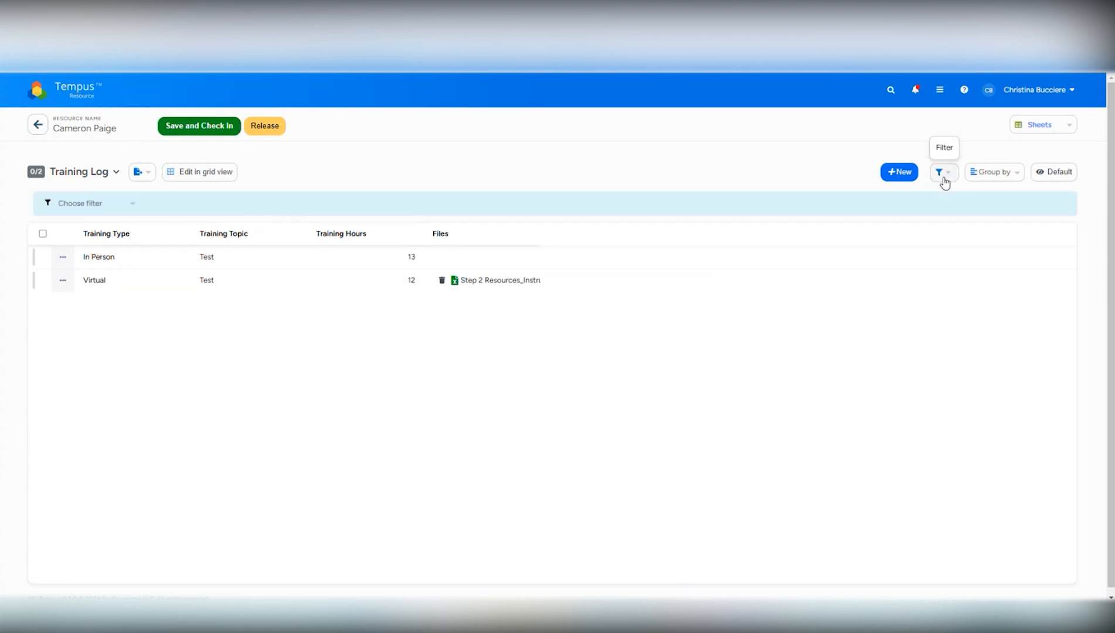
{"action": "left_click", "coordinate": [108, 214]}
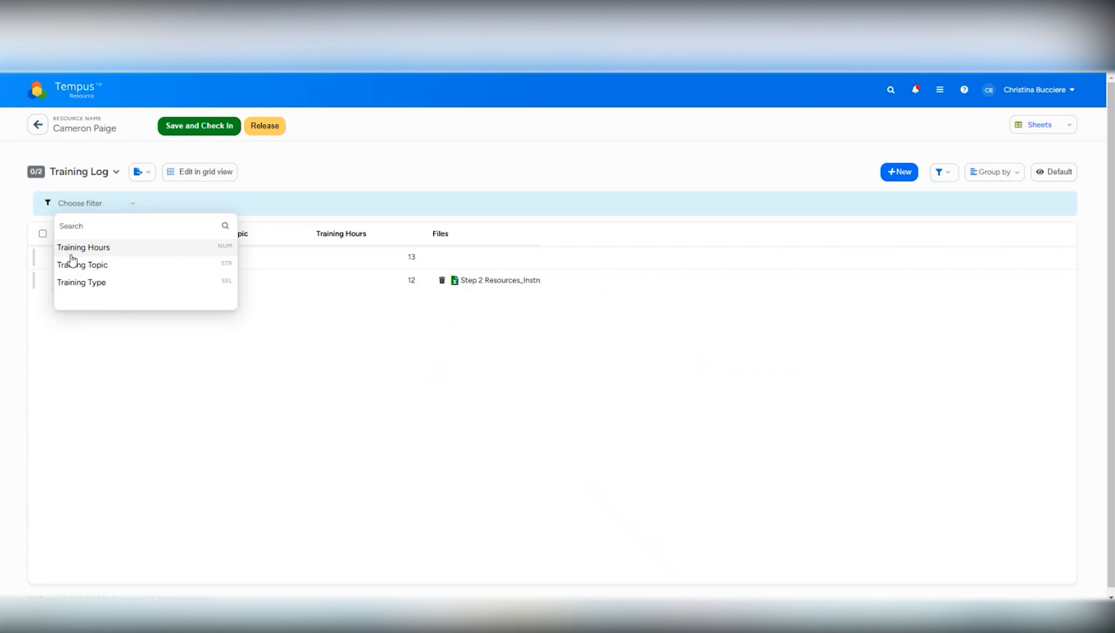
{"action": "left_click", "coordinate": [79, 284]}
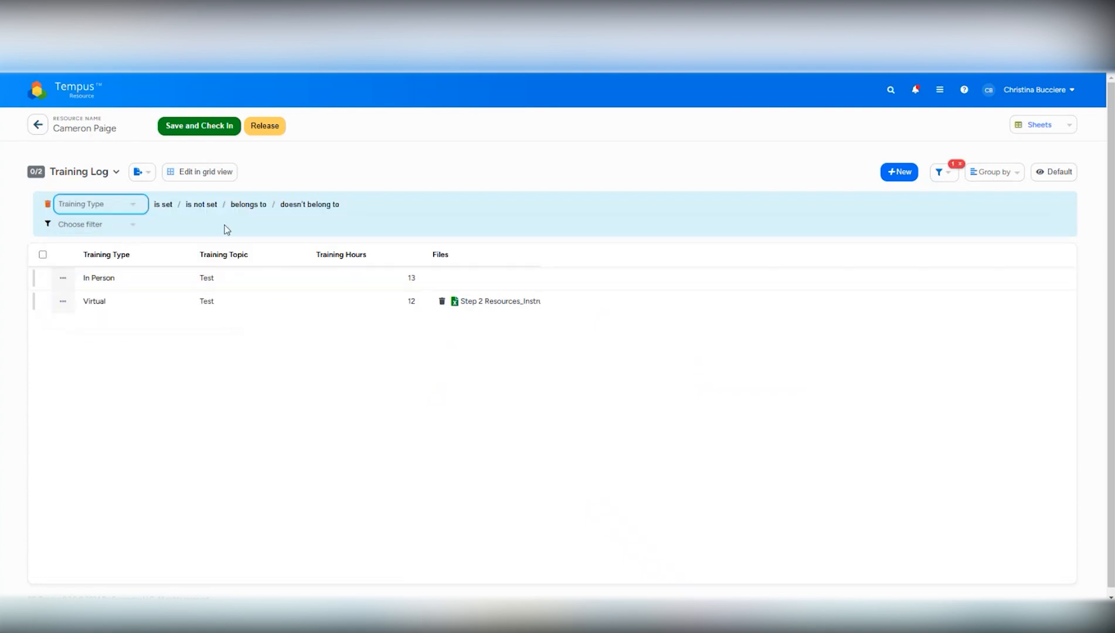
{"action": "left_click", "coordinate": [260, 206]}
{"action": "left_click", "coordinate": [425, 205]}
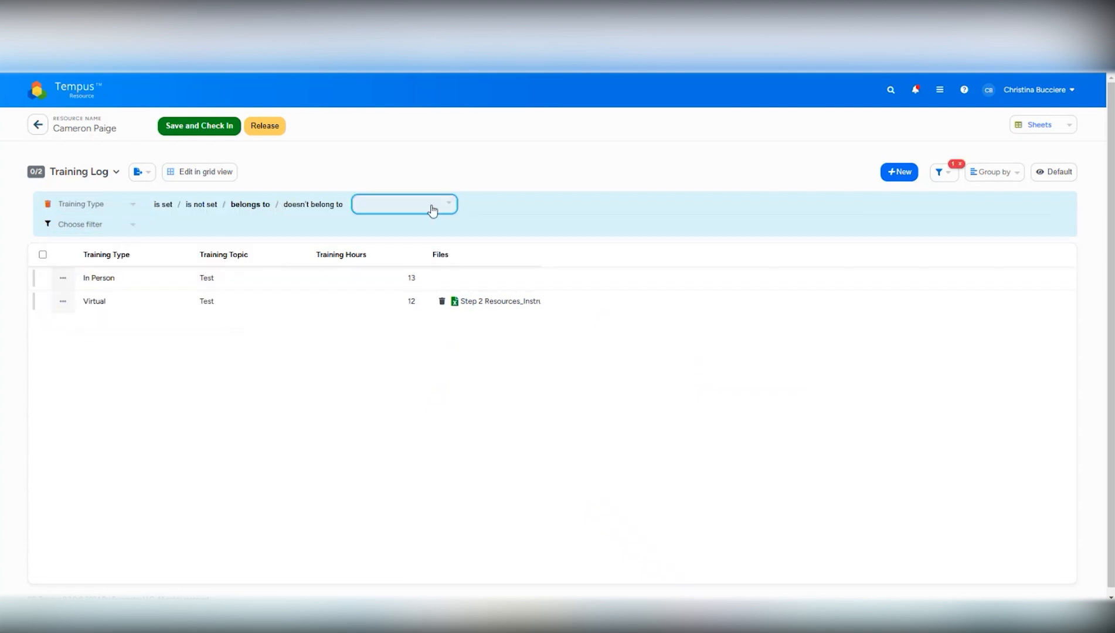
{"action": "left_click", "coordinate": [362, 248]}
{"action": "left_click", "coordinate": [369, 391]}
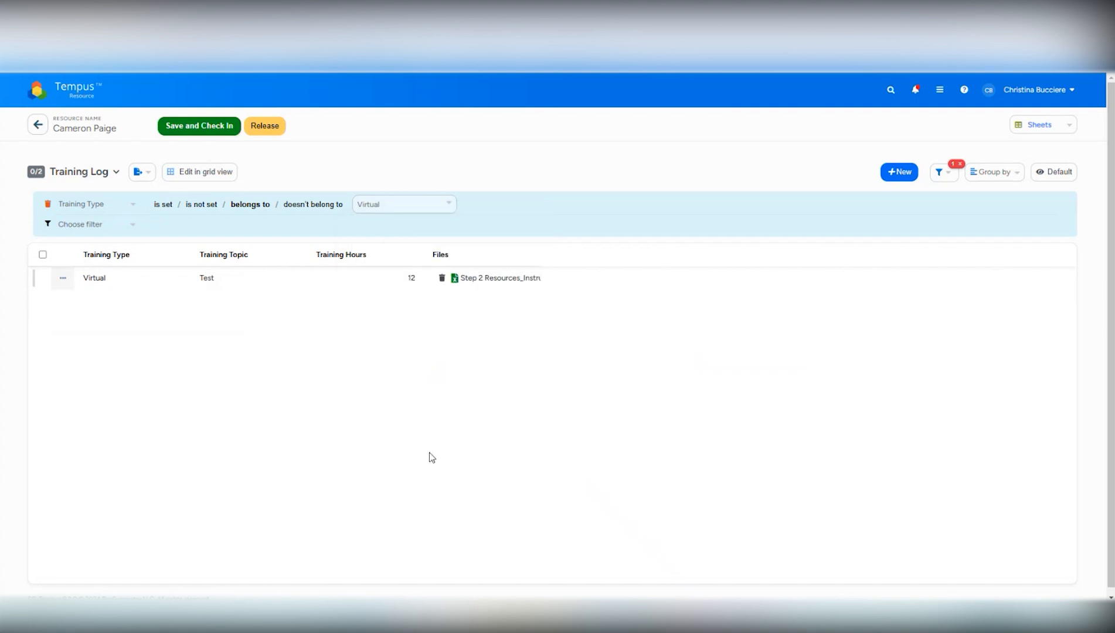
{"action": "left_click", "coordinate": [959, 165]}
Group the training list by Training Type and expand the In Person and Virtual groups.
{"action": "left_click", "coordinate": [1004, 176]}
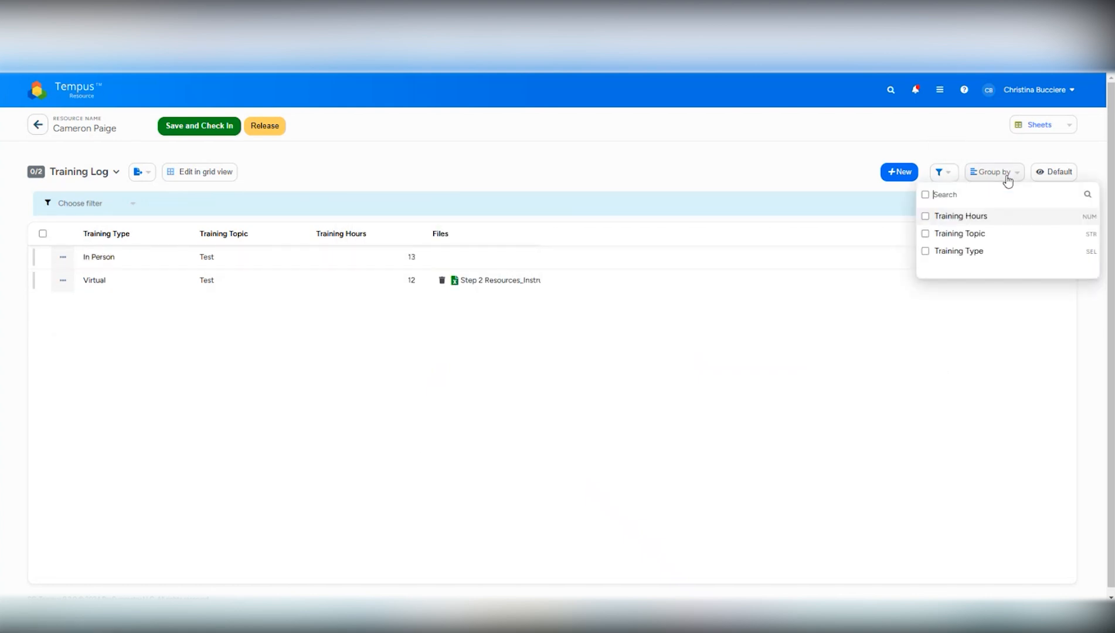
{"action": "left_click", "coordinate": [925, 252]}
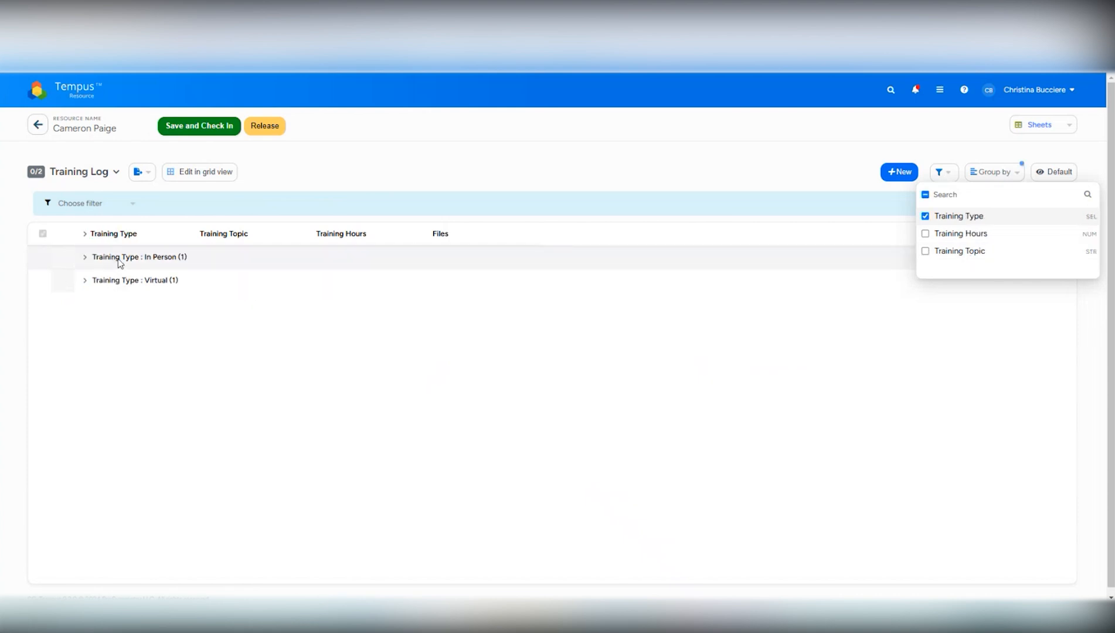
{"action": "left_click", "coordinate": [119, 261]}
{"action": "left_click", "coordinate": [129, 305]}
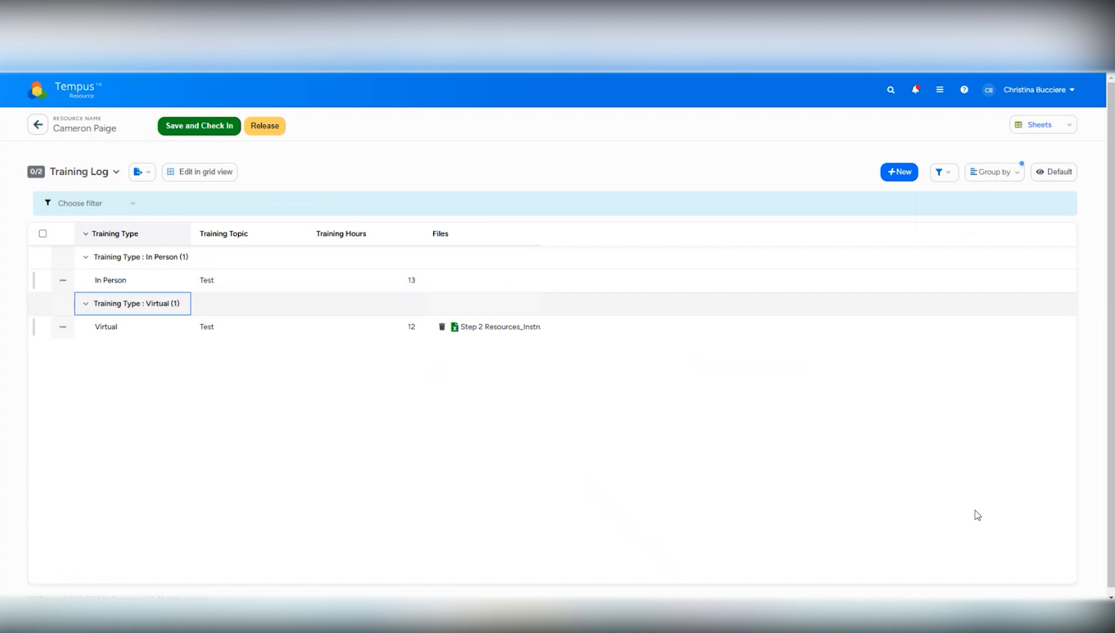
Create a new list view for the Training Log, switch to it and hide the filter row.
{"action": "left_click", "coordinate": [1041, 177]}
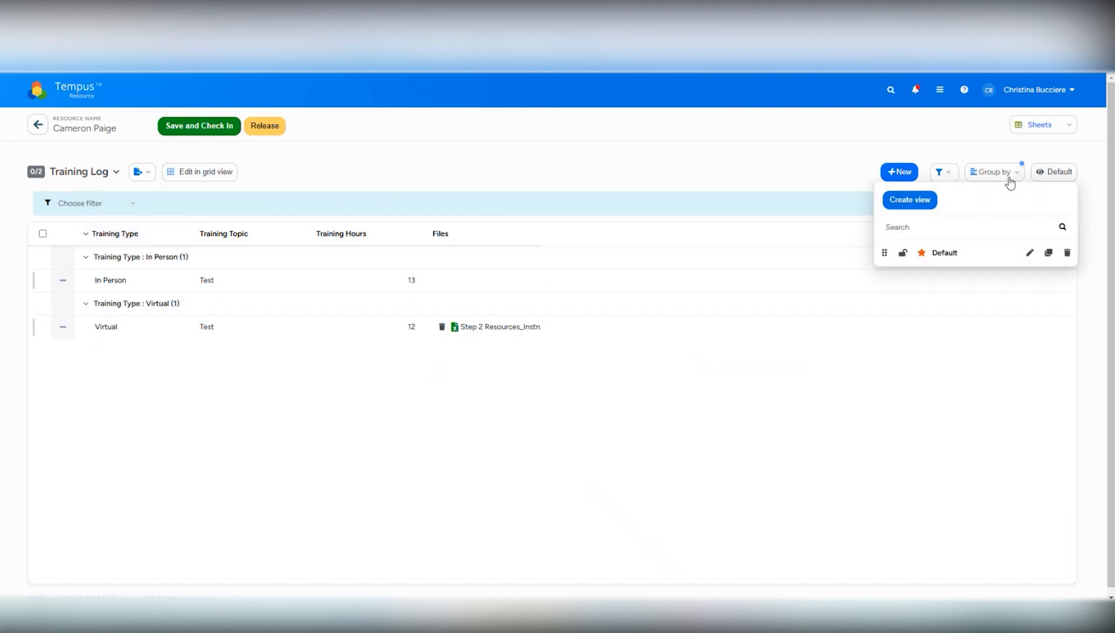
{"action": "left_click", "coordinate": [910, 202]}
{"action": "left_click", "coordinate": [956, 256]}
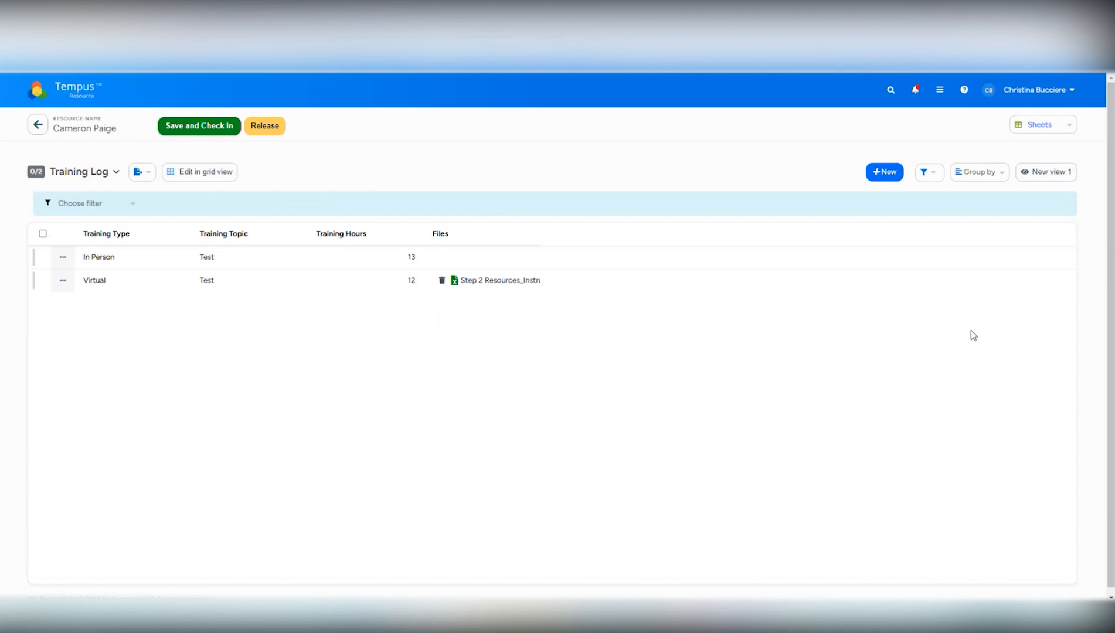
{"action": "left_click", "coordinate": [923, 174]}
{"action": "left_click", "coordinate": [973, 173]}
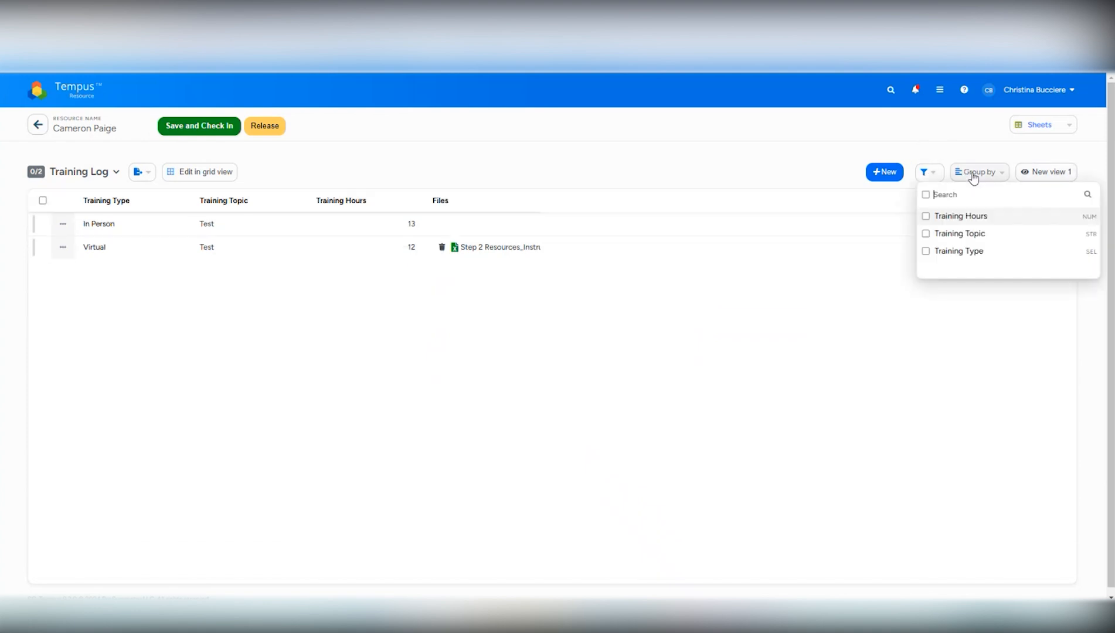
{"action": "left_click", "coordinate": [980, 327]}
Rename the newly created list view as Test View.
{"action": "left_click", "coordinate": [1041, 179]}
{"action": "left_click", "coordinate": [1029, 252]}
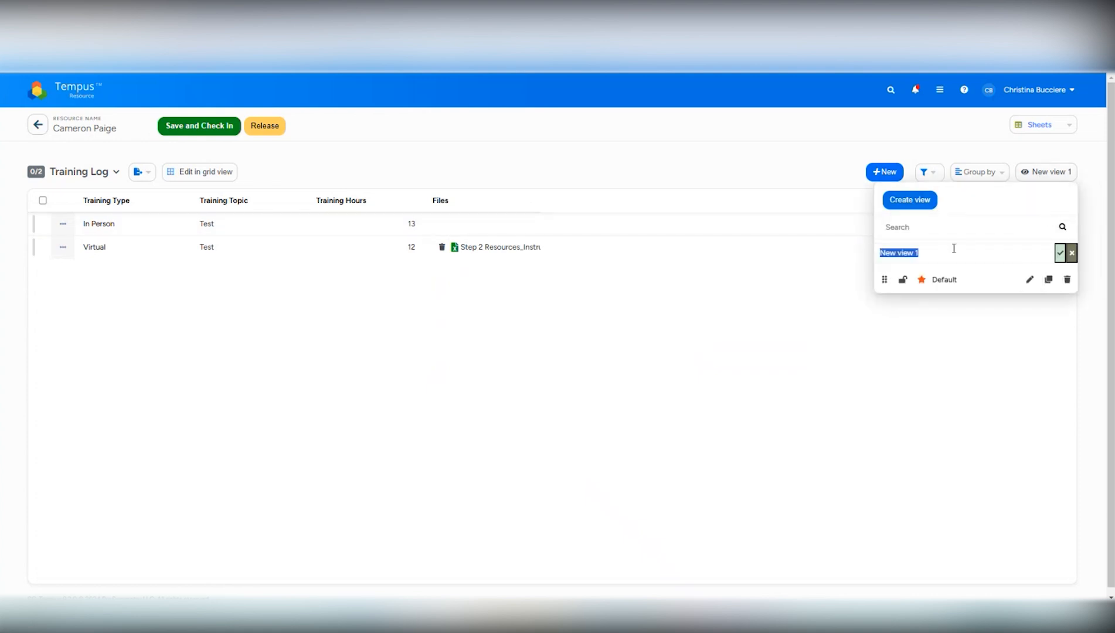
{"action": "type", "text": "Test View"}
{"action": "key", "text": "Return"}
{"action": "left_click", "coordinate": [870, 352]}
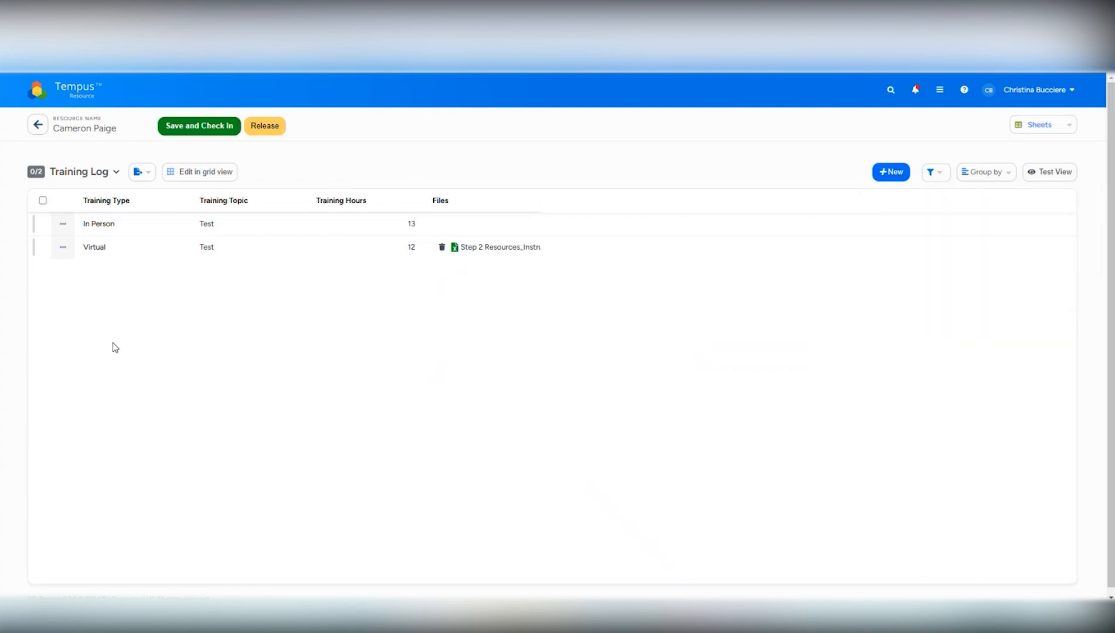
Return the Training Log to grid view and save and check in the sheet.
{"action": "left_click", "coordinate": [184, 172]}
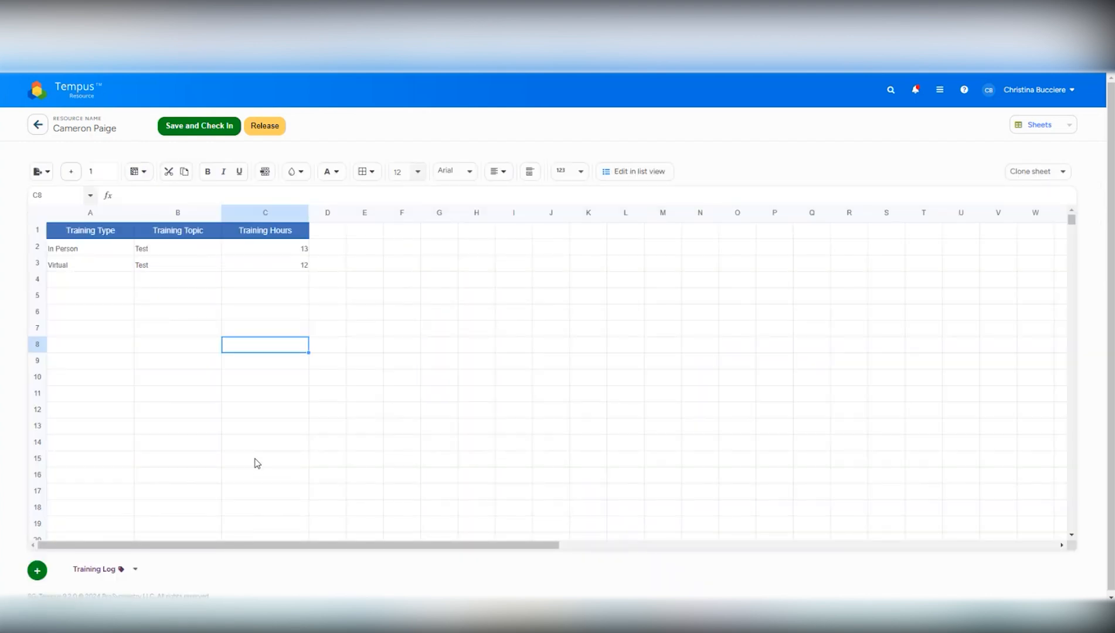
{"action": "left_click", "coordinate": [198, 126]}
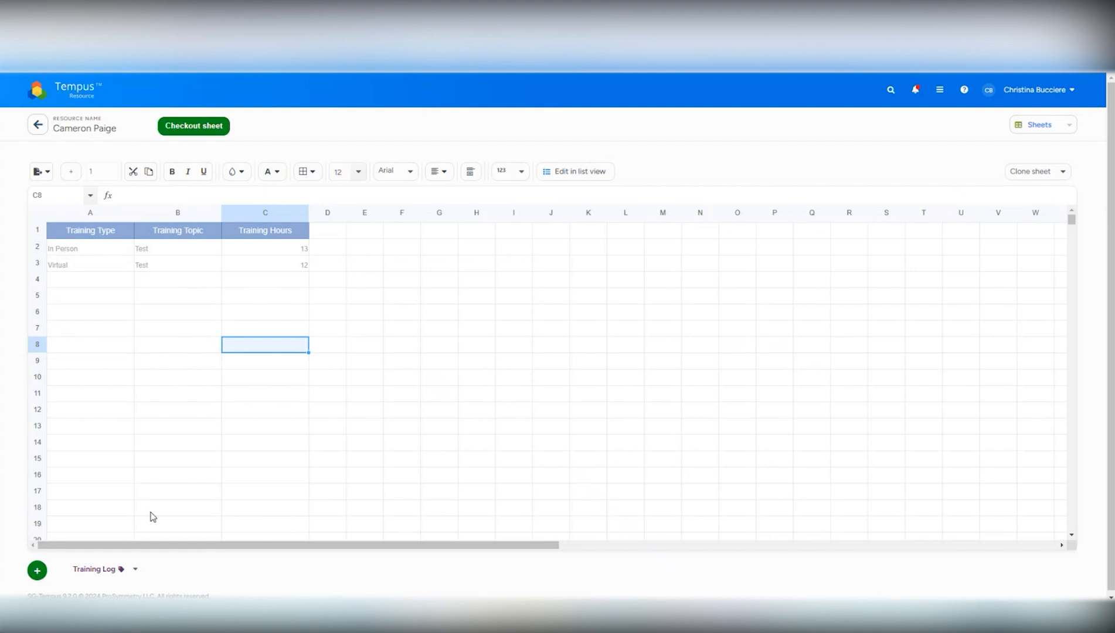
Add a new sheet beside the Training Log and rename it as Test Sheet.
{"action": "left_click", "coordinate": [37, 571]}
{"action": "left_click", "coordinate": [167, 574]}
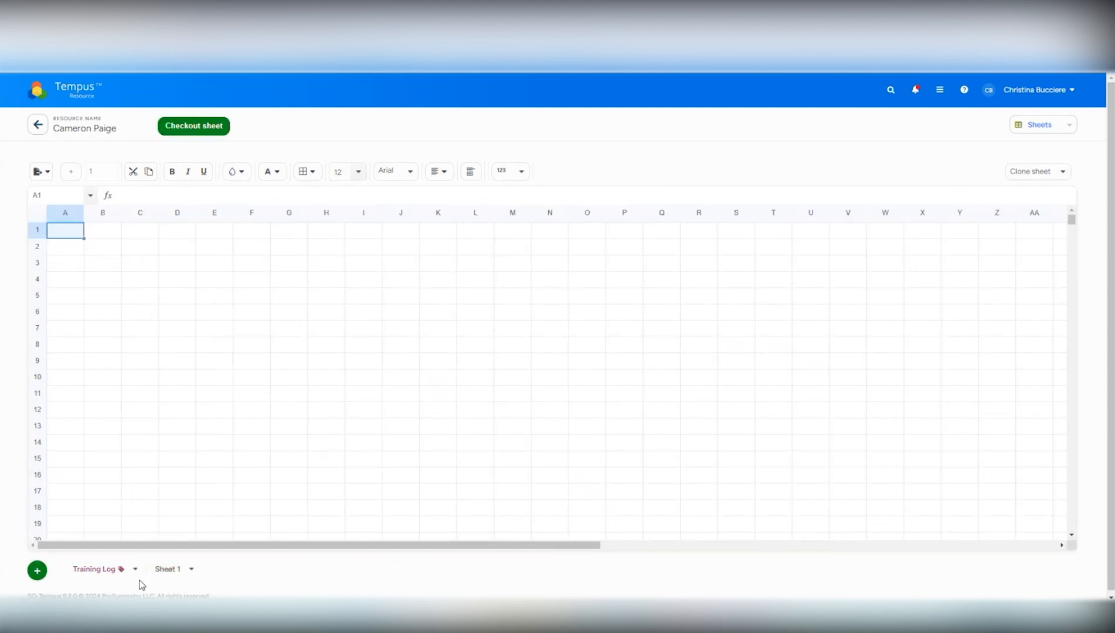
{"action": "left_click", "coordinate": [191, 570]}
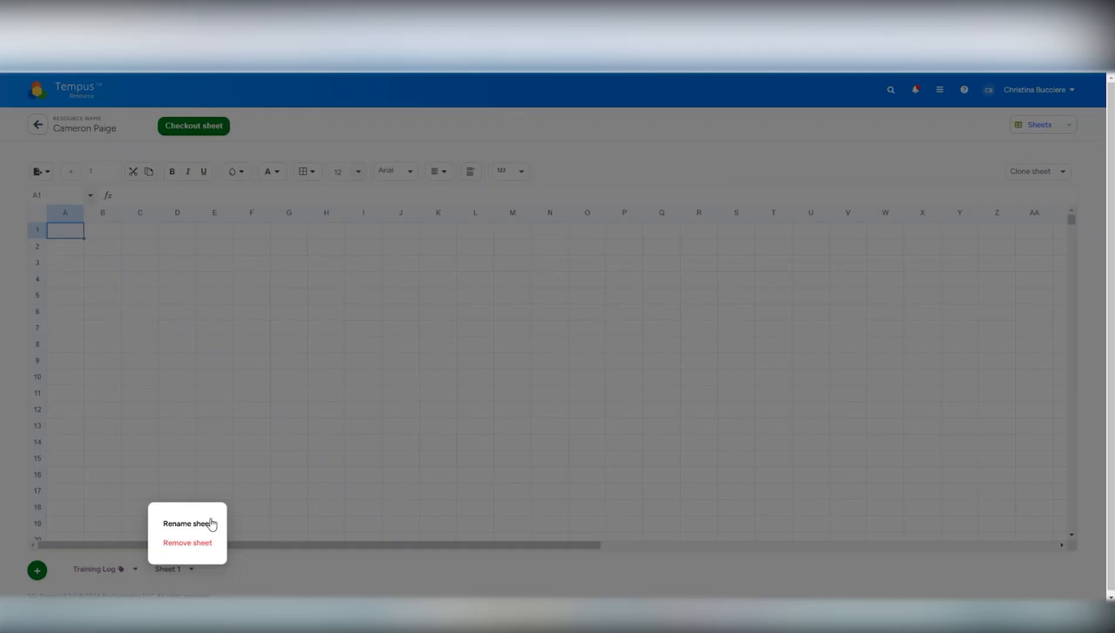
{"action": "left_click", "coordinate": [202, 523]}
{"action": "left_click_drag", "start_coordinate": [189, 566], "coordinate": [140, 566]}
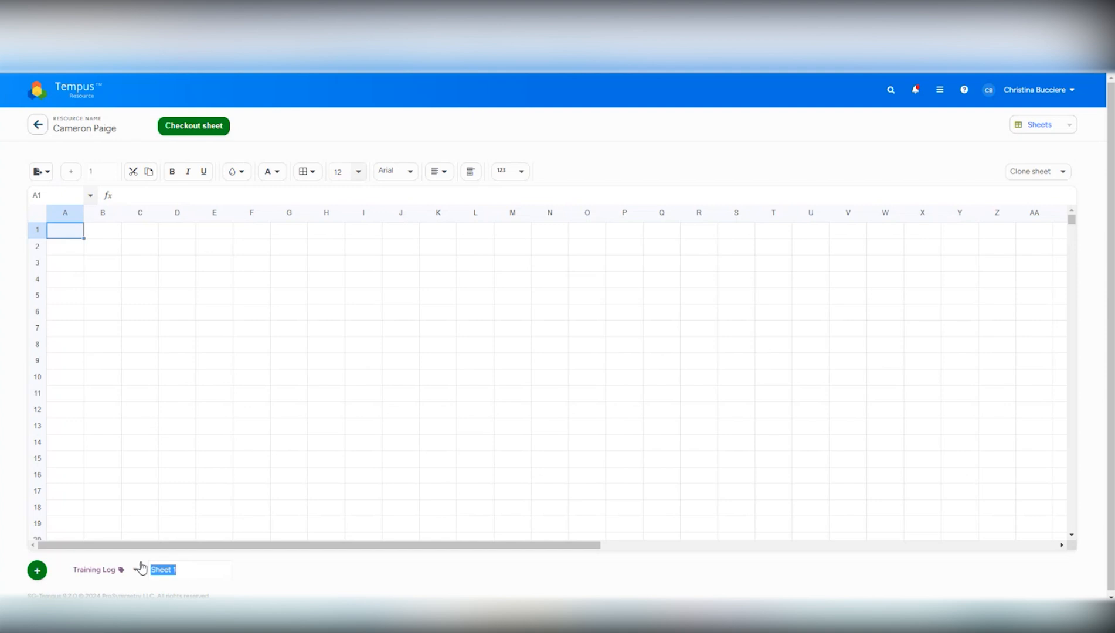
{"action": "type", "text": "Test Sheet"}
{"action": "left_click", "coordinate": [391, 380]}
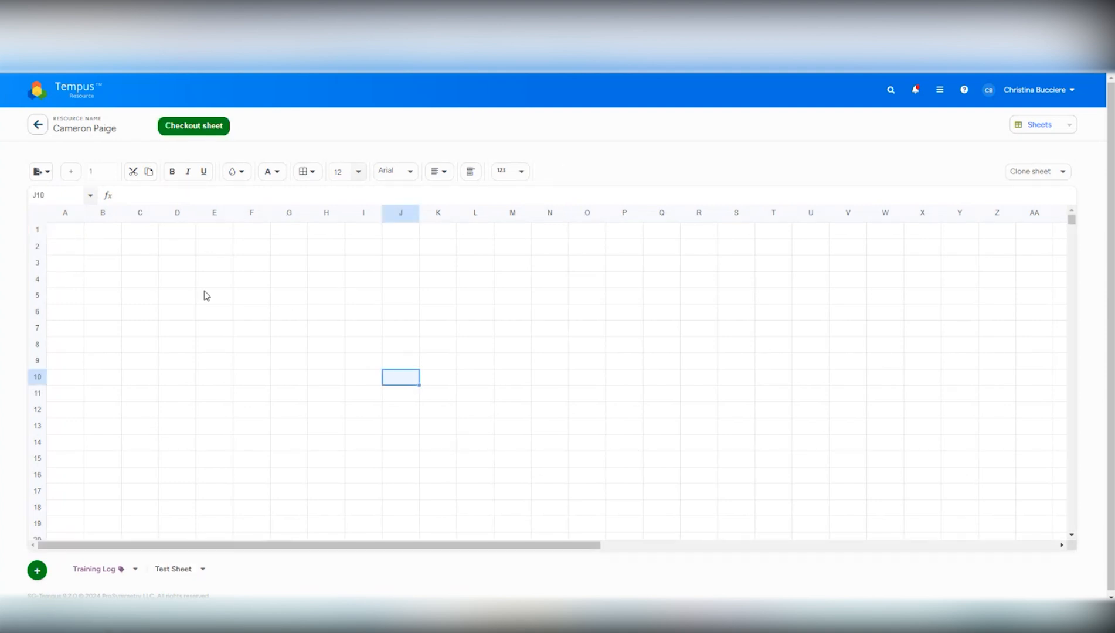
Check out the Test Sheet and enter Test in both cells A1 and B1.
{"action": "left_click", "coordinate": [191, 127]}
{"action": "left_click", "coordinate": [79, 232]}
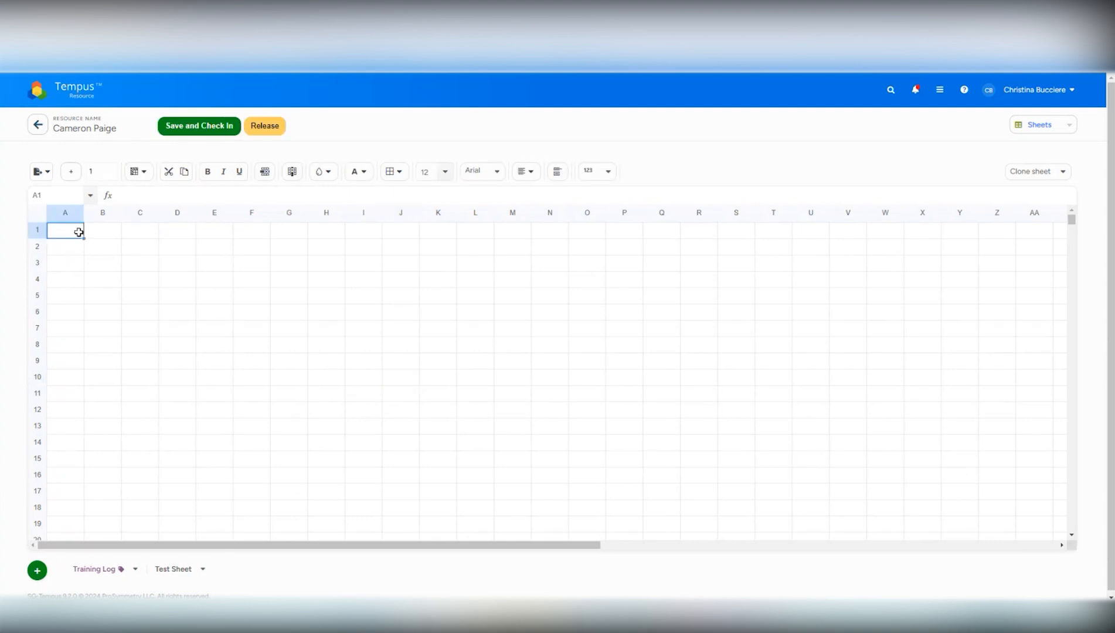
{"action": "type", "text": "Test"}
{"action": "left_click", "coordinate": [101, 231]}
{"action": "type", "text": "Test"}
{"action": "key", "text": "Return"}
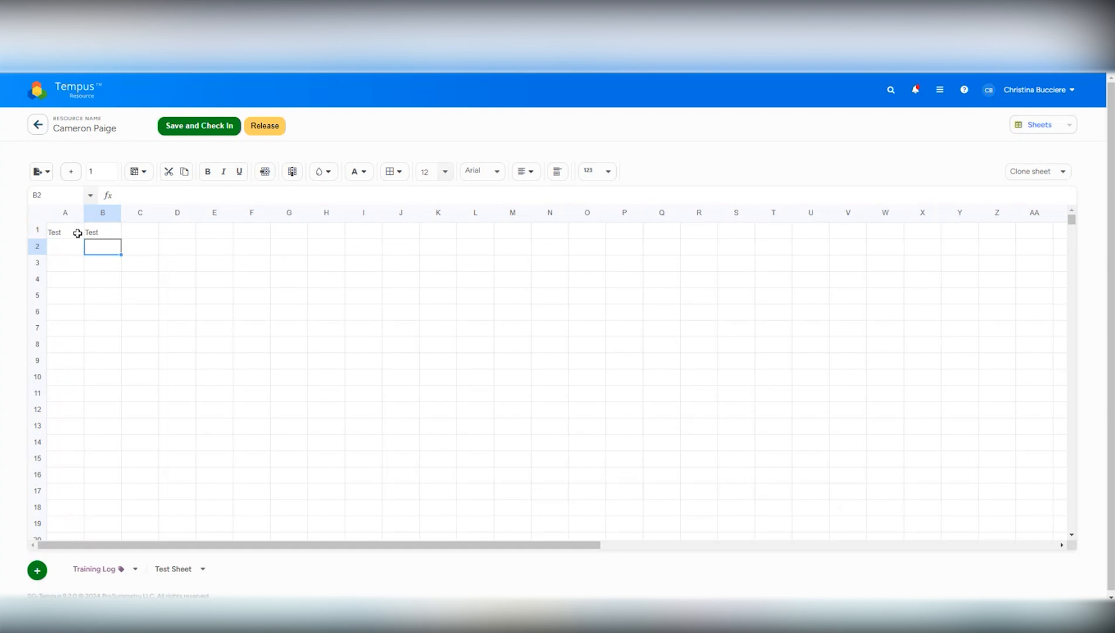
Fill the Test entry of cell A1 down column A through cell A7.
{"action": "left_click", "coordinate": [79, 234]}
{"action": "left_click_drag", "start_coordinate": [79, 235], "coordinate": [90, 331]}
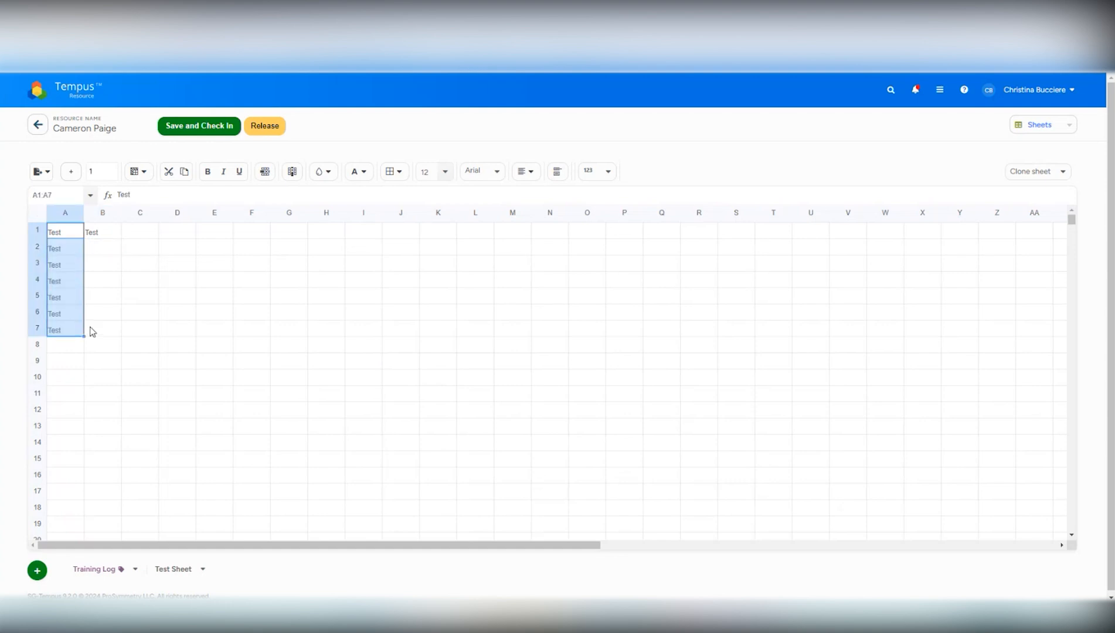
{"action": "left_click", "coordinate": [103, 328]}
Format cells A1:B1 as bold with a grey fill, and save and check in the Test Sheet.
{"action": "left_click_drag", "start_coordinate": [66, 232], "coordinate": [88, 232]}
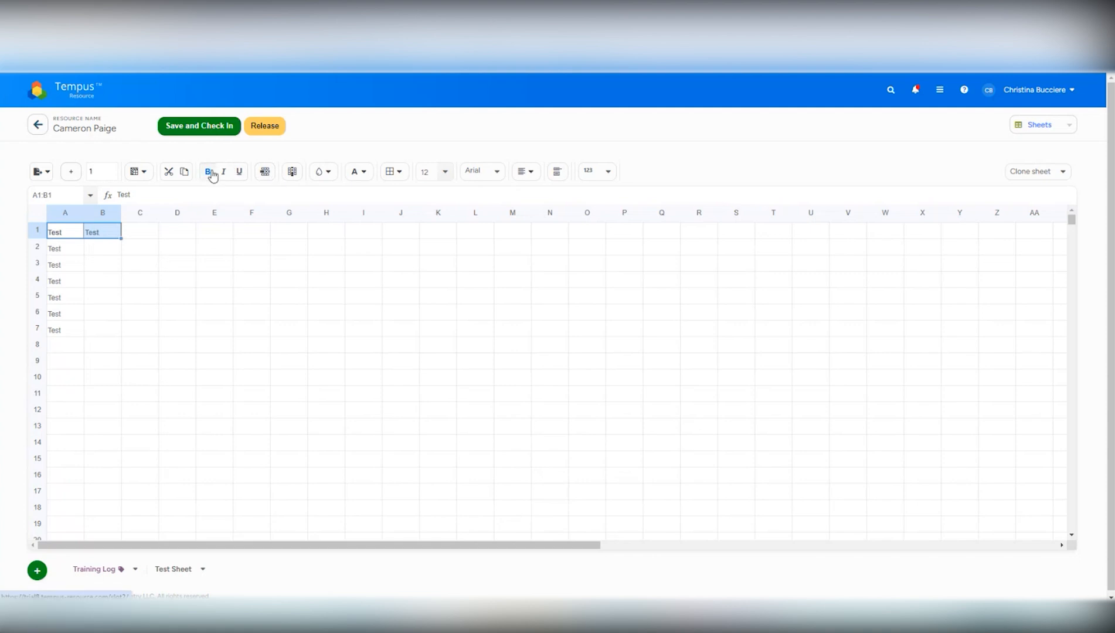
{"action": "left_click", "coordinate": [322, 171]}
{"action": "left_click", "coordinate": [356, 228]}
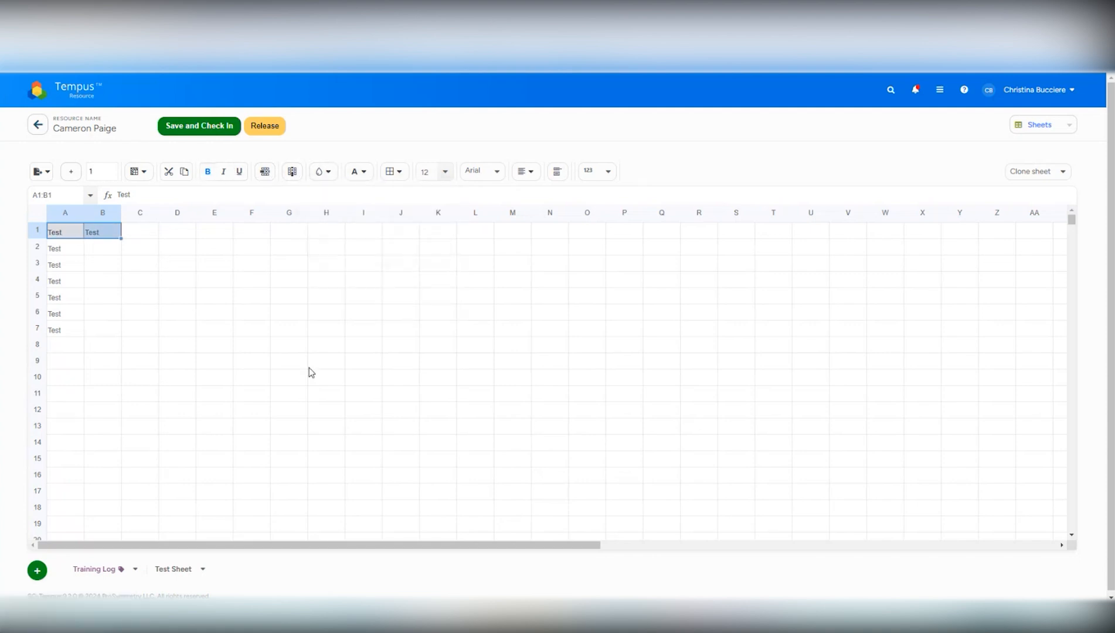
{"action": "left_click", "coordinate": [309, 367]}
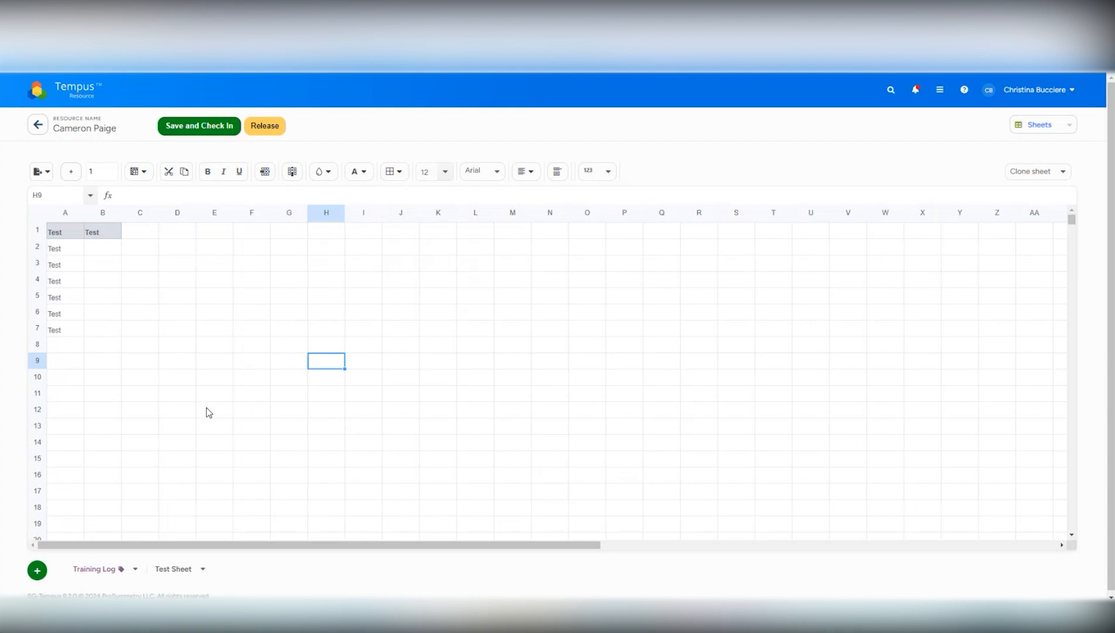
{"action": "left_click", "coordinate": [196, 133]}
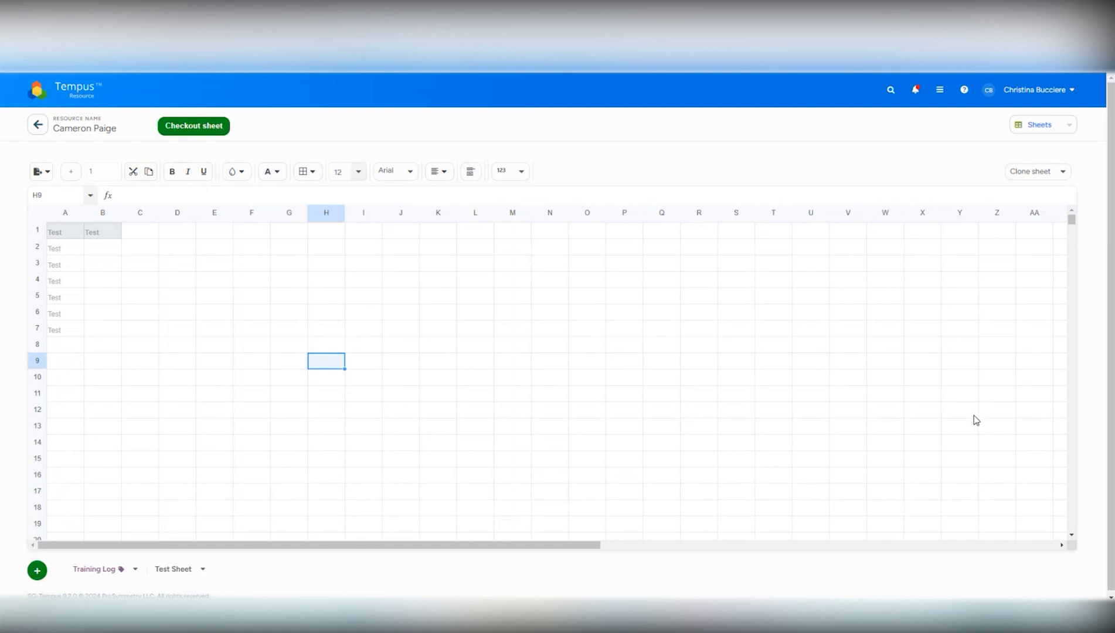
Clone the CE Credits sheet from the fifth listed resource, naming the copy with the current resource's first name followed by 's CE Credits.
{"action": "left_click", "coordinate": [1061, 171]}
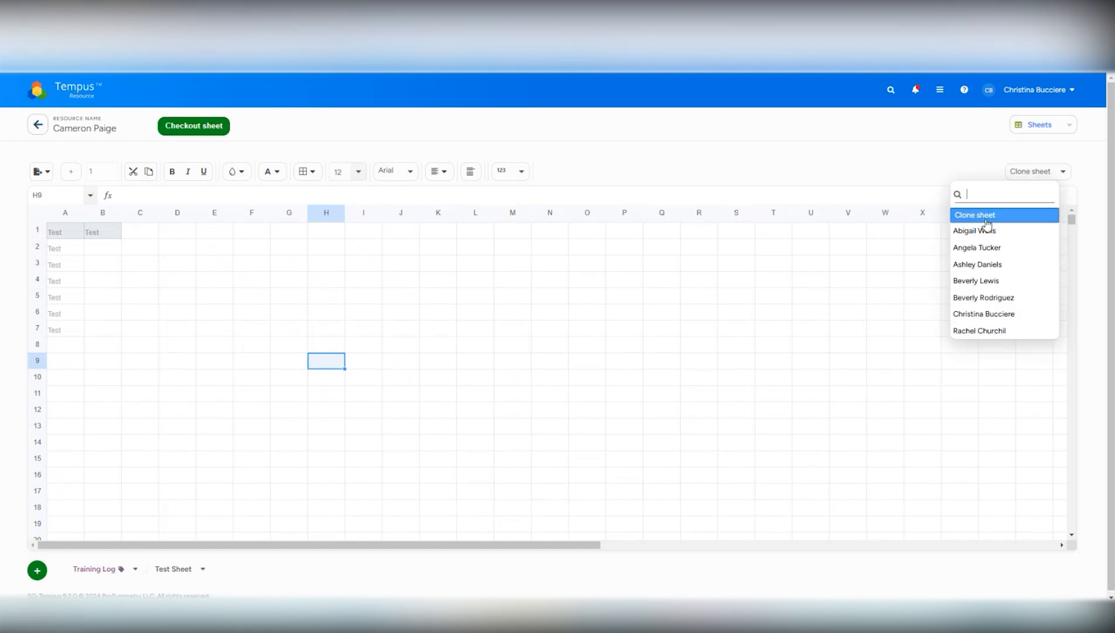
{"action": "left_click", "coordinate": [988, 299]}
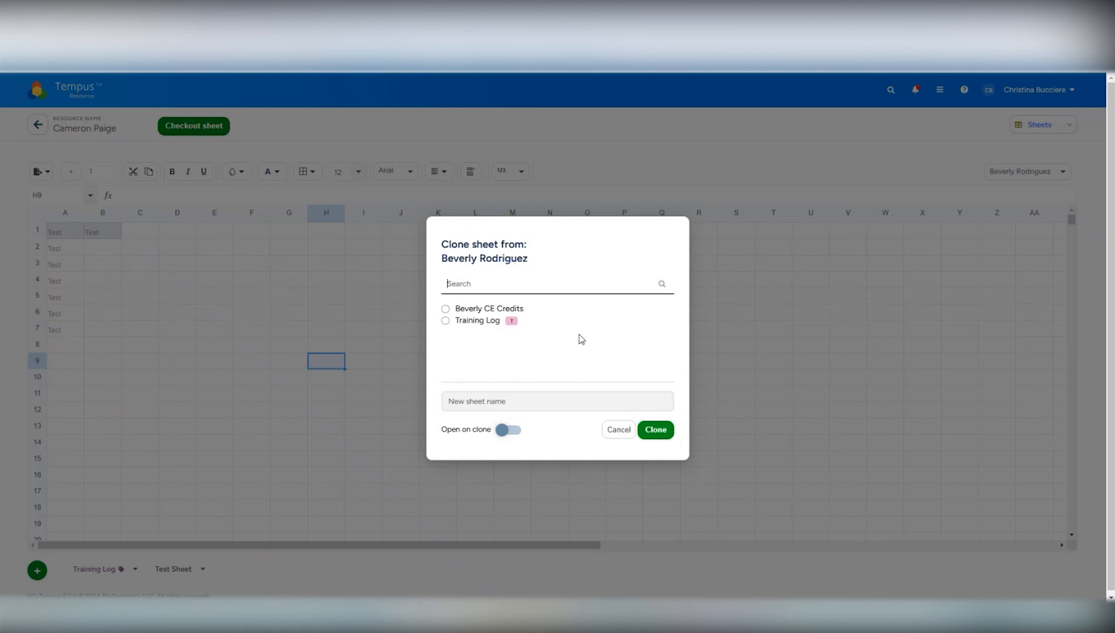
{"action": "left_click", "coordinate": [446, 309]}
{"action": "left_click", "coordinate": [487, 400]}
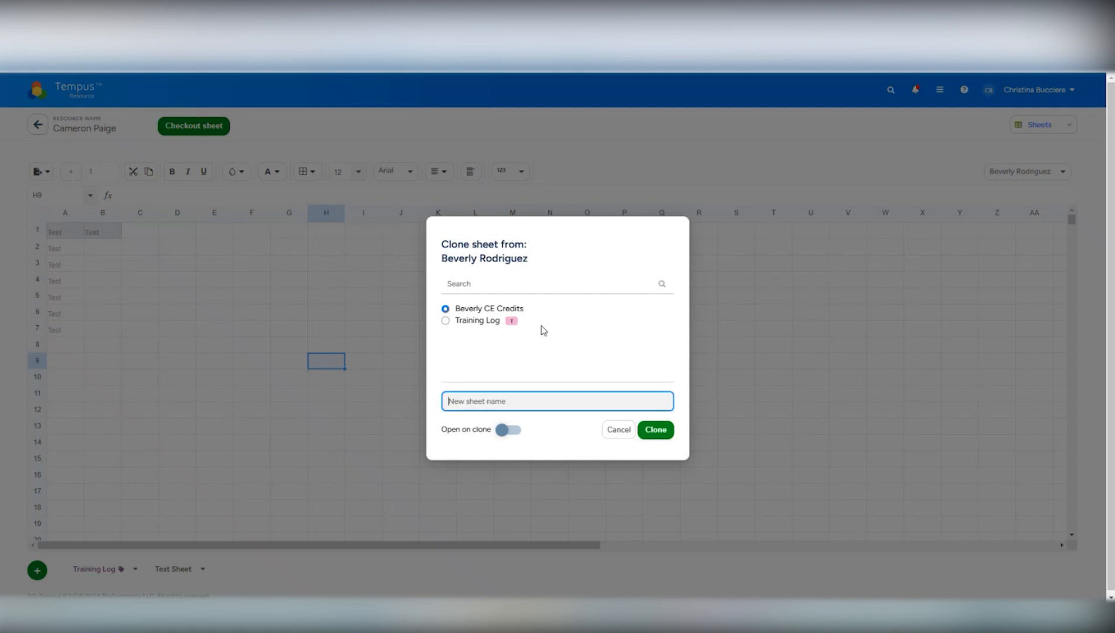
{"action": "type", "text": "Cameron's CE Credits"}
{"action": "key", "text": "Return"}
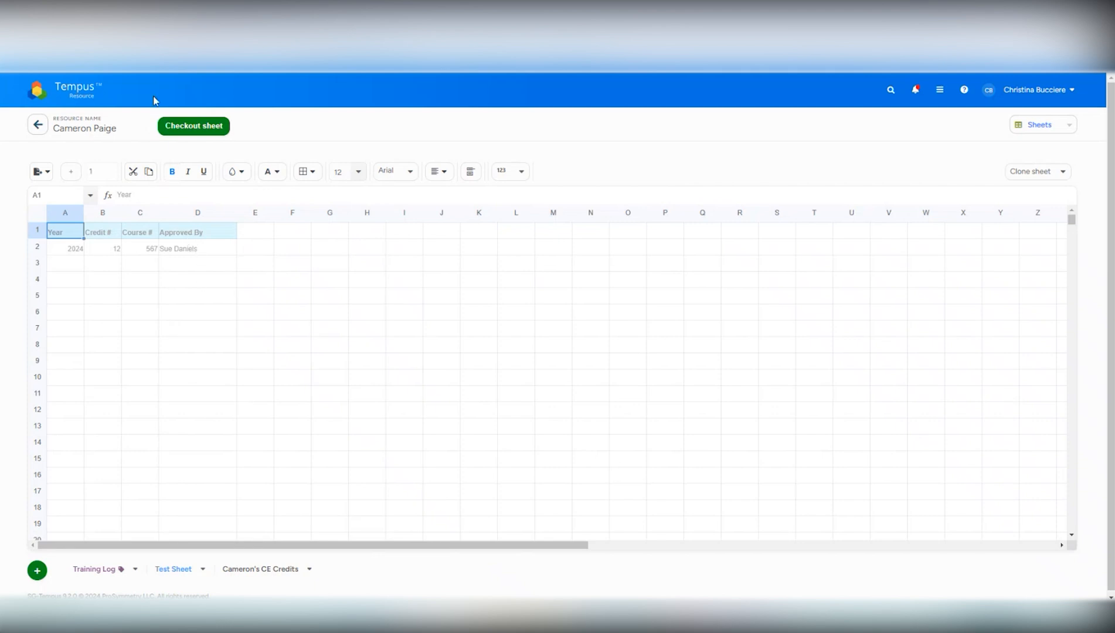
Check out the cloned CE Credits sheet, select the entry row A2:D2, and save and check the sheet back in.
{"action": "left_click", "coordinate": [197, 125]}
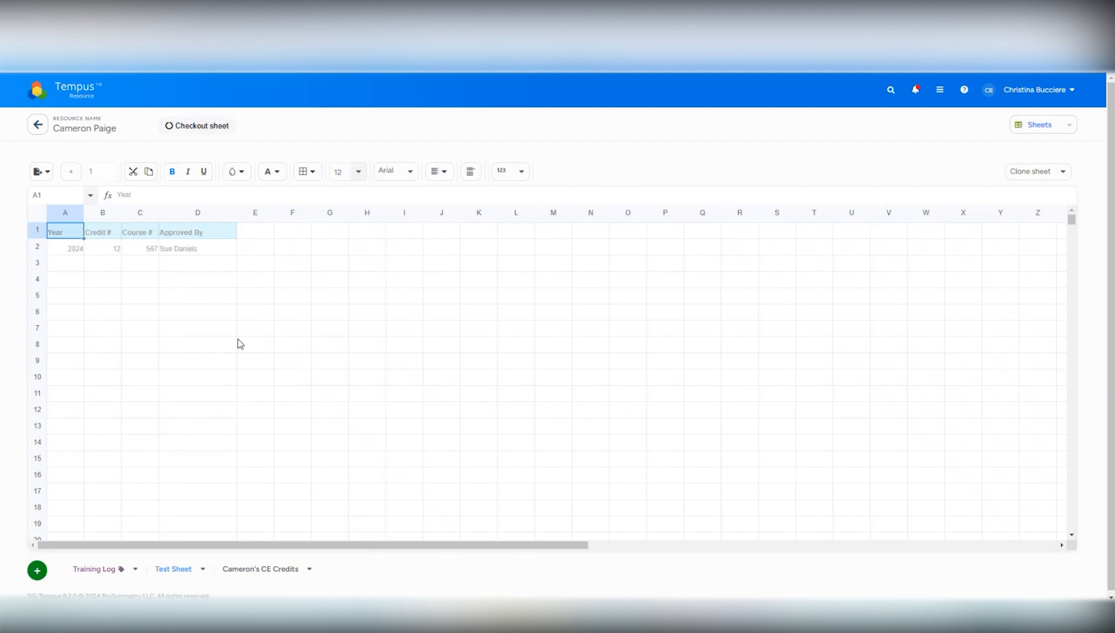
{"action": "left_click_drag", "start_coordinate": [75, 249], "coordinate": [170, 249]}
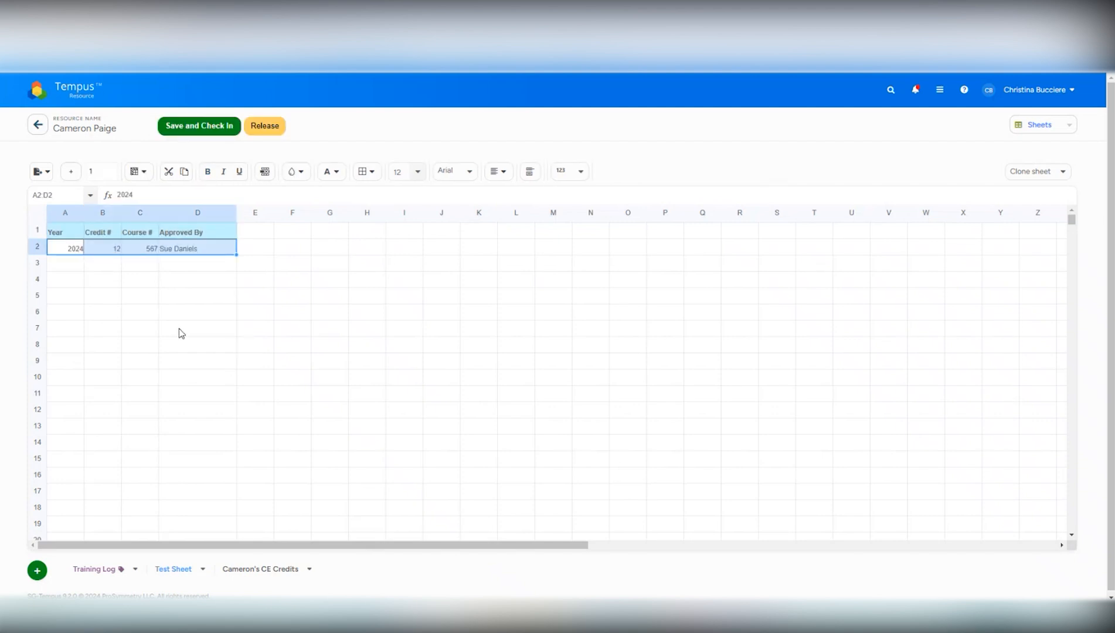
{"action": "left_click", "coordinate": [181, 393]}
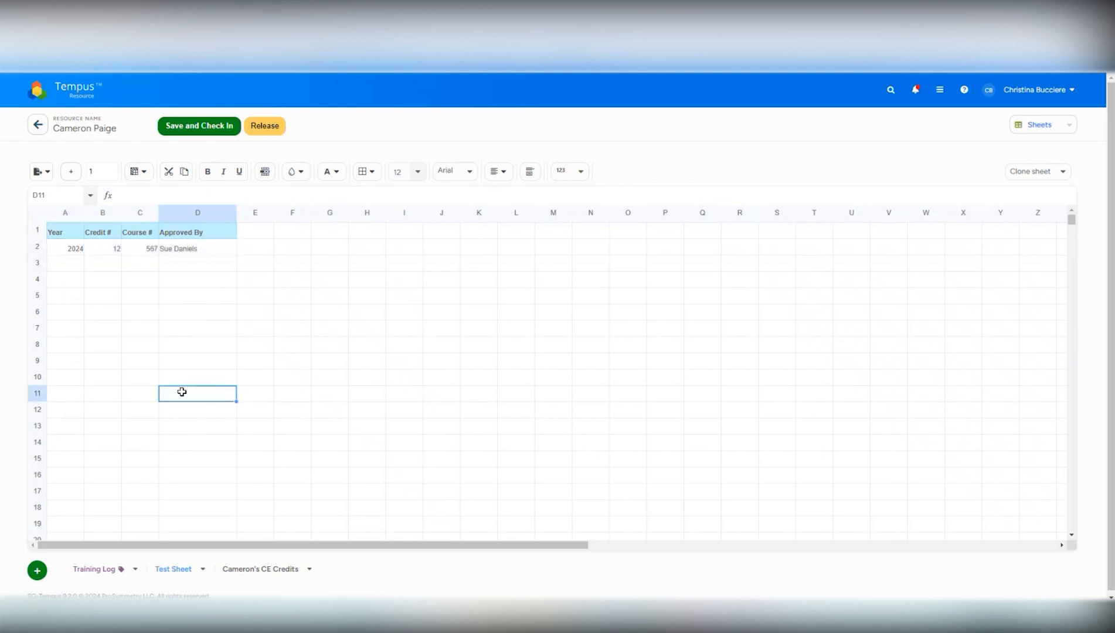
{"action": "left_click", "coordinate": [189, 138]}
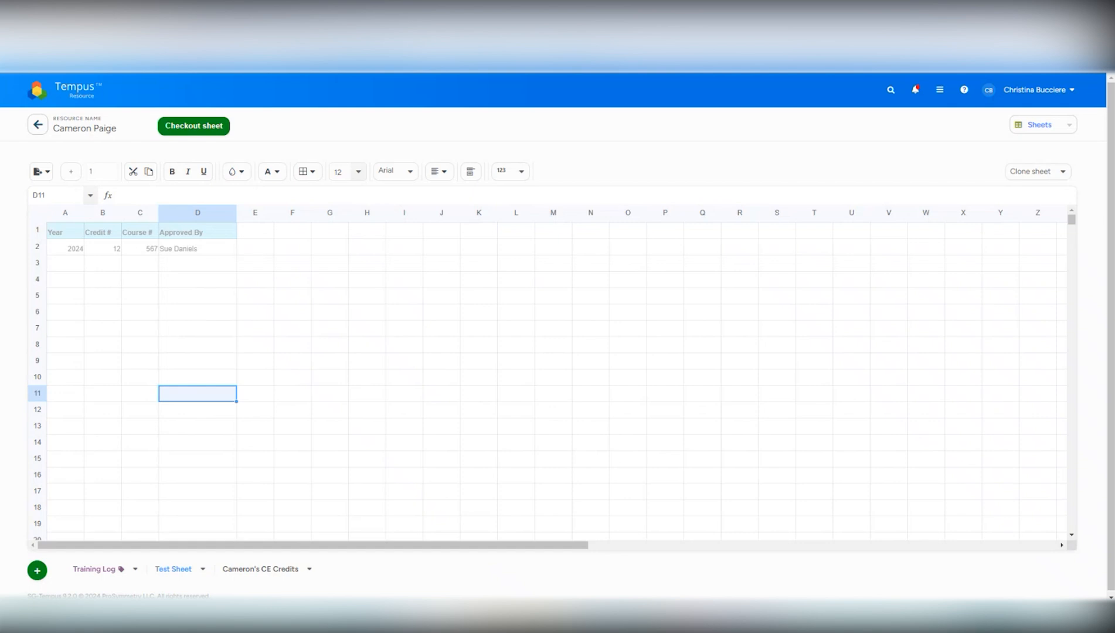